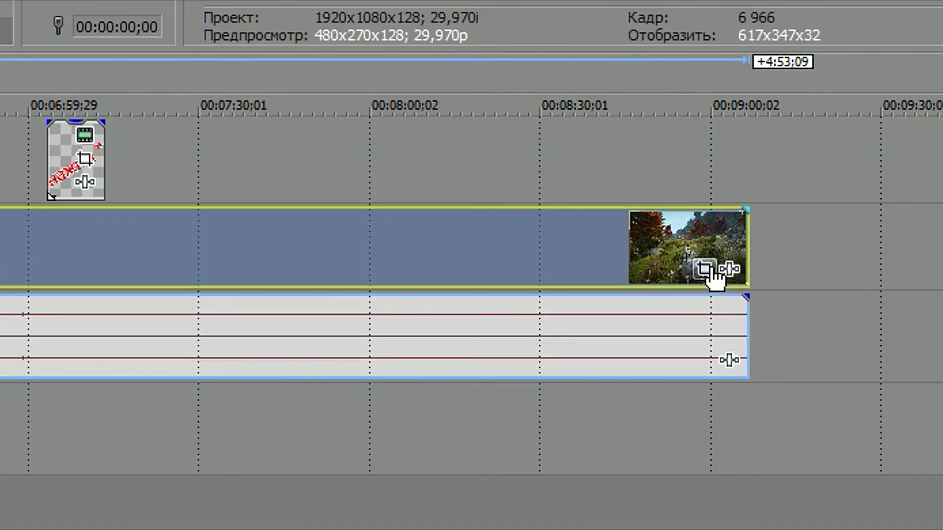
- Open the last clip's Pan/Crop, match the output aspect, shrink the frame to about 1327 × 747 and centre it near 941, 514
click(711, 268)
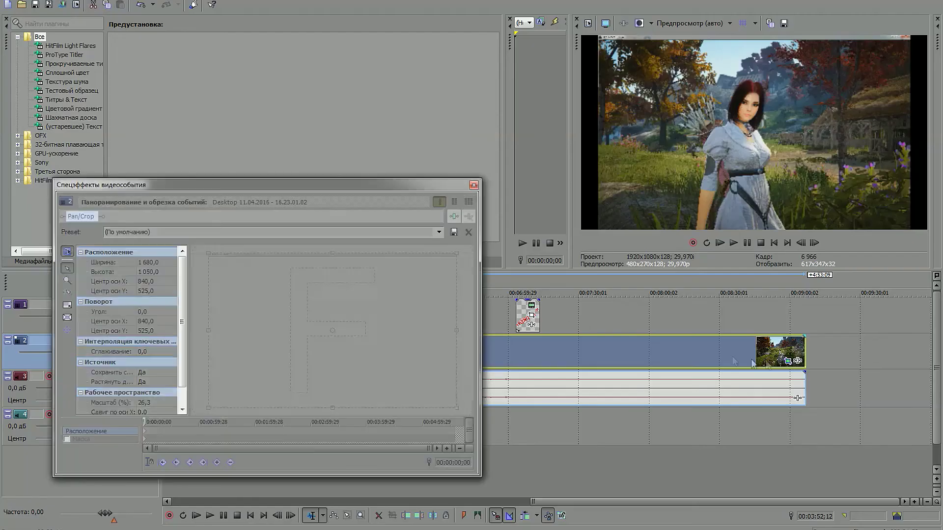
right_click(420, 311)
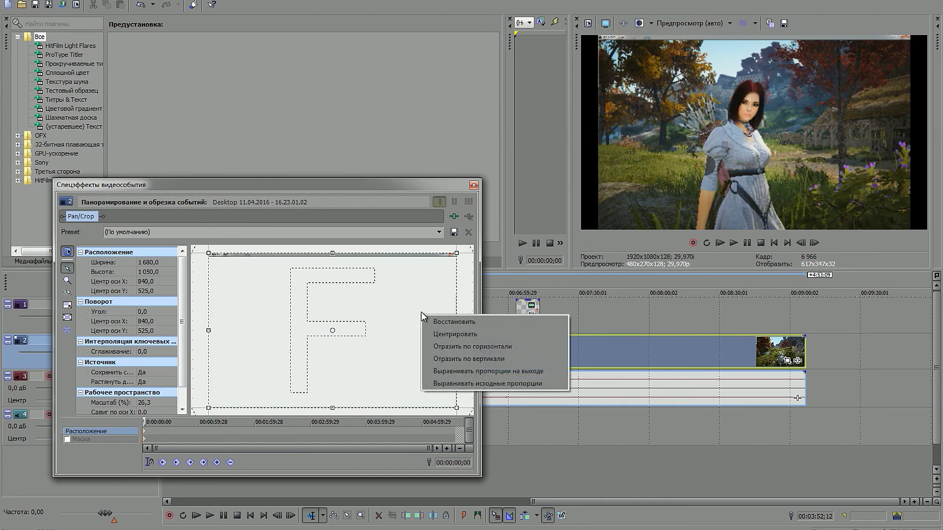
click(475, 371)
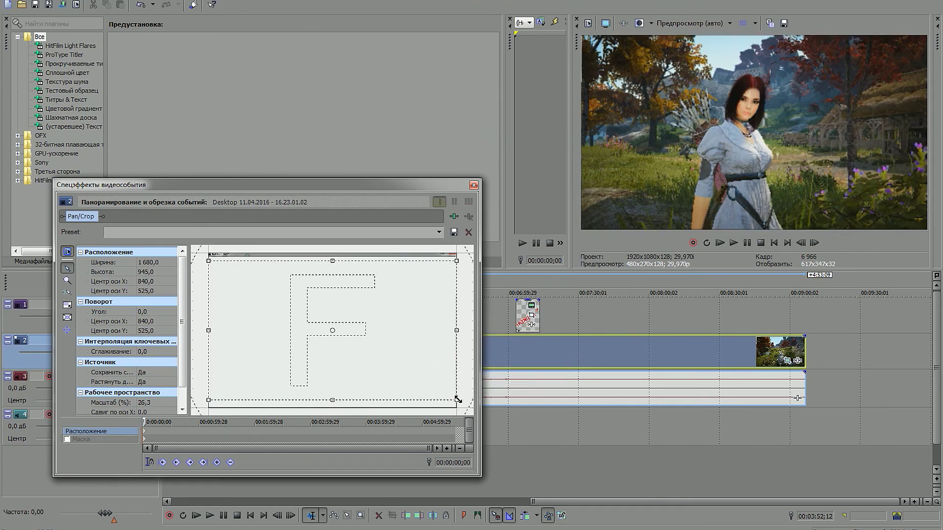
drag(458, 400, 406, 370)
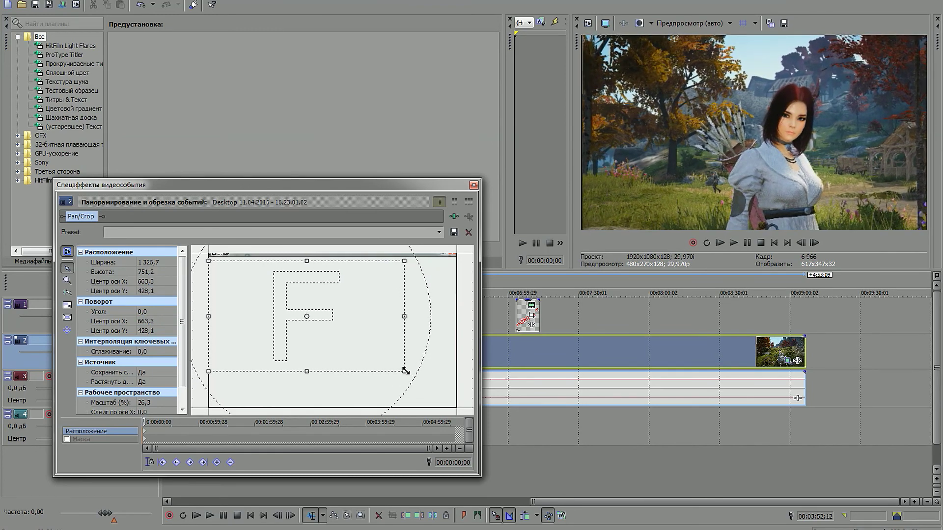
drag(375, 348, 412, 361)
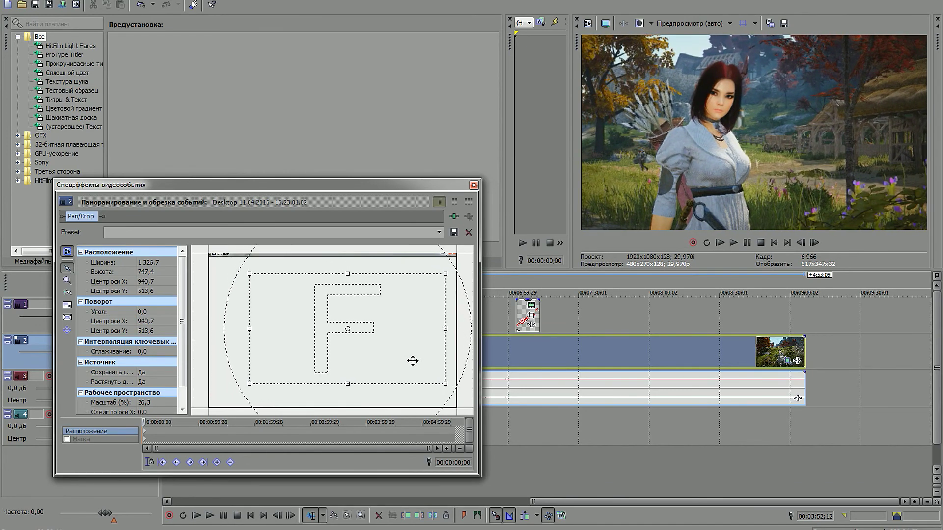
- Set the crop frame's width to 1 328,7 and close the clip's Pan/Crop settings
click(164, 262)
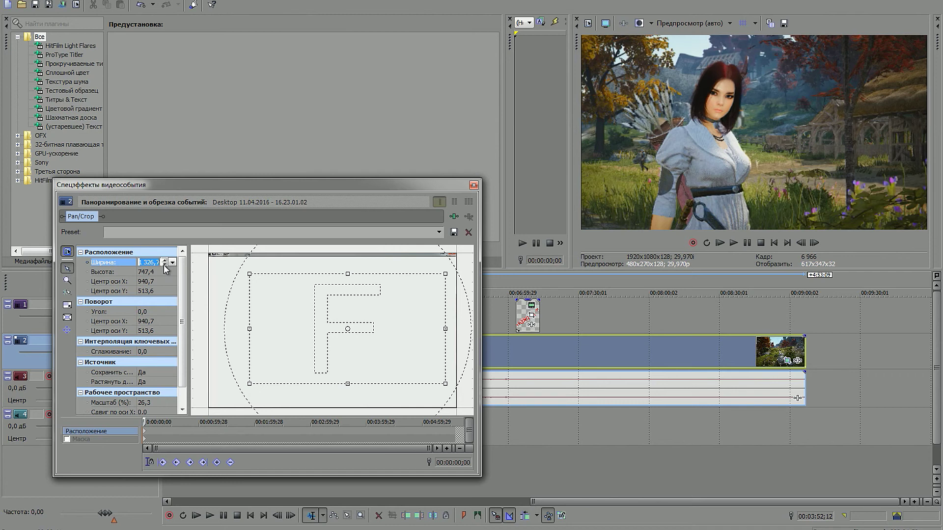
click(164, 265)
click(164, 265)
click(165, 260)
click(164, 260)
click(164, 261)
click(164, 261)
click(165, 260)
click(164, 260)
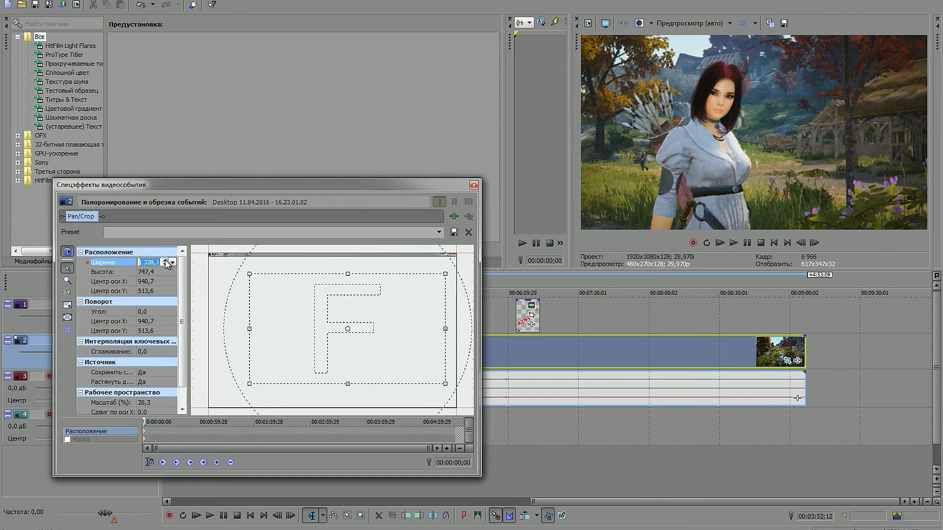
click(473, 185)
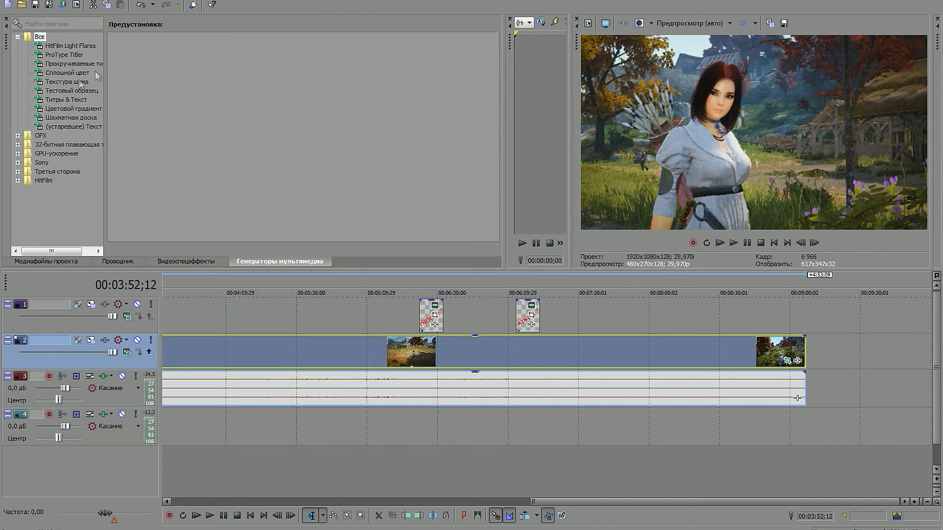
- Apply the "Светлее" preset of the LAB-коррекция video effect to the long clip on track 2
click(179, 261)
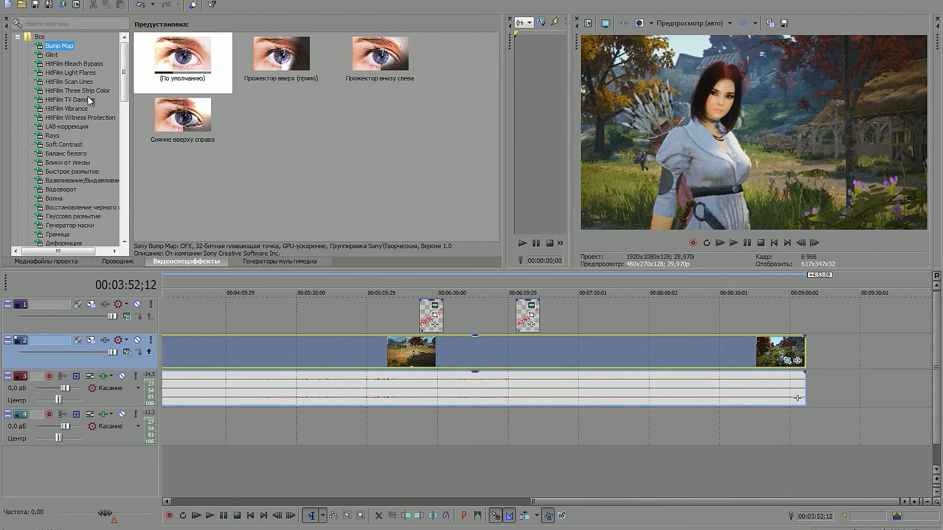
click(76, 128)
drag(246, 63, 467, 354)
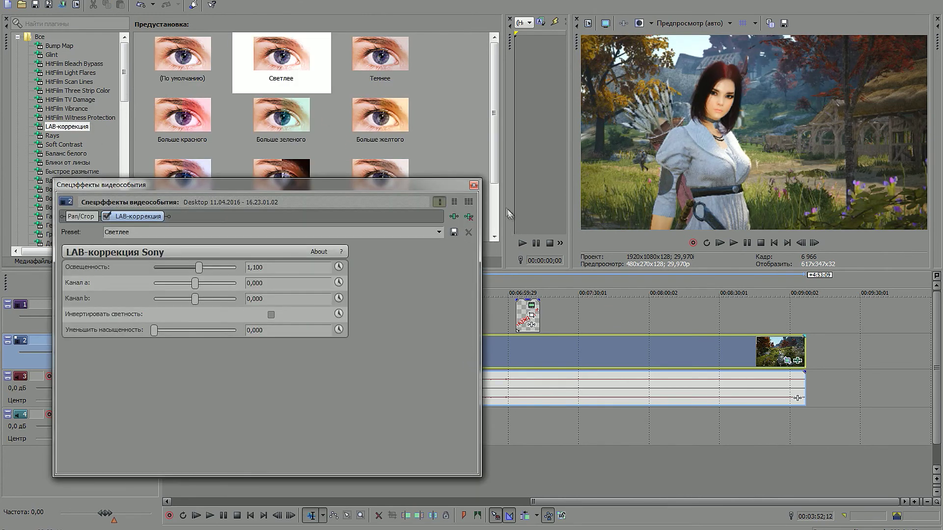
click(478, 185)
- Apply the "Легко" preset of Повышение резкости to the long clip on track 2 and review its effect chain
drag(124, 88, 129, 159)
click(104, 191)
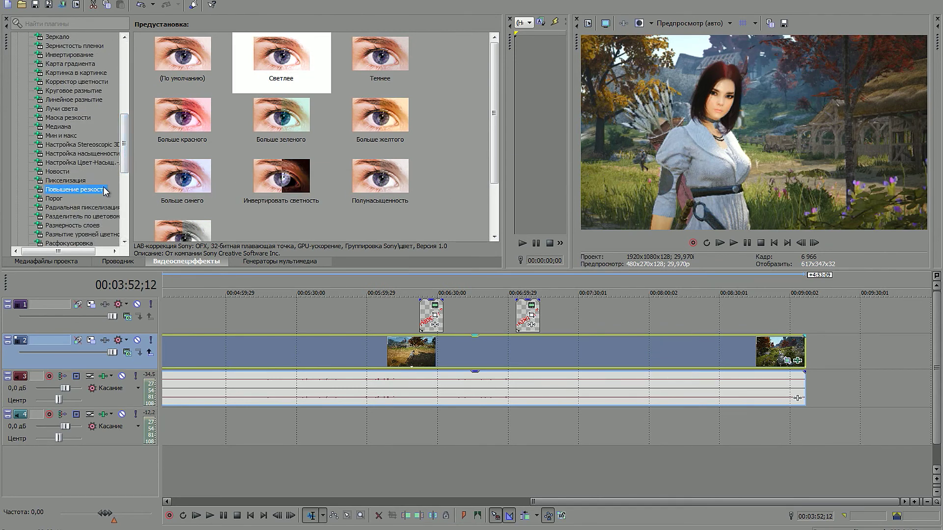
click(411, 63)
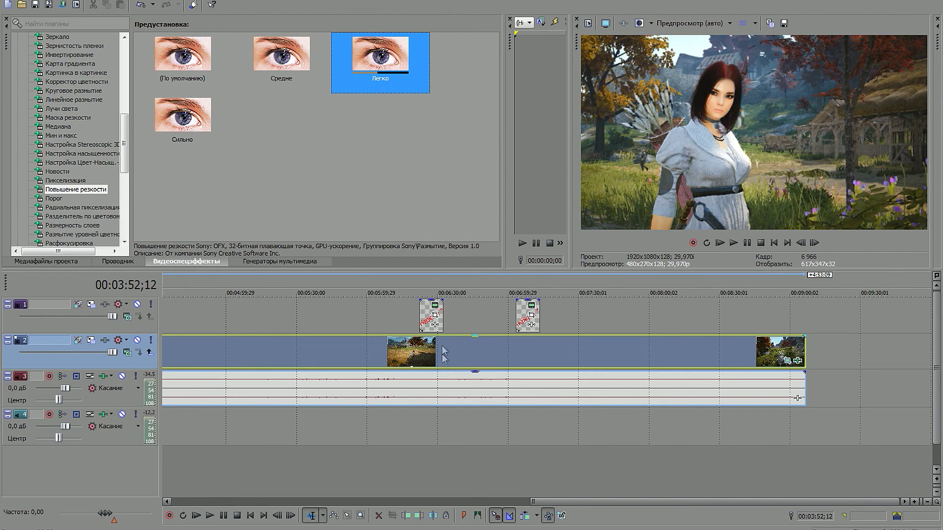
drag(417, 116, 673, 355)
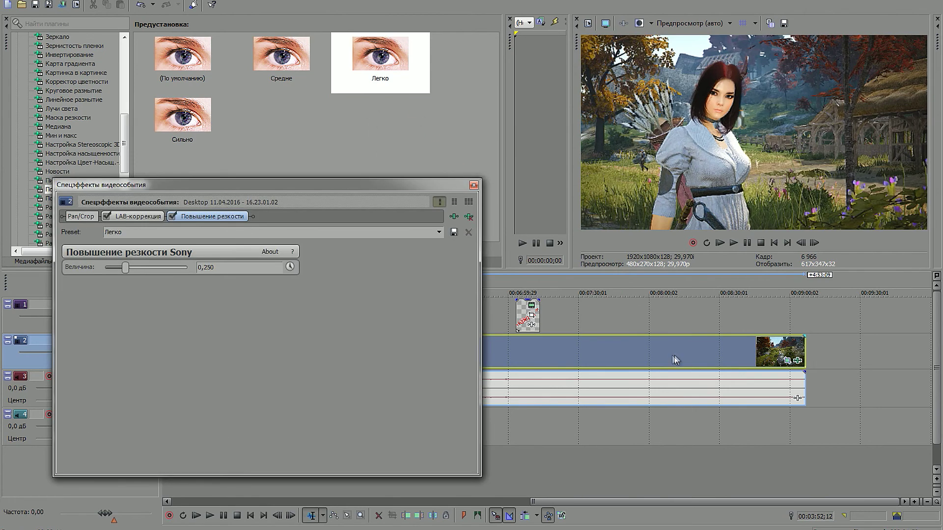
click(474, 186)
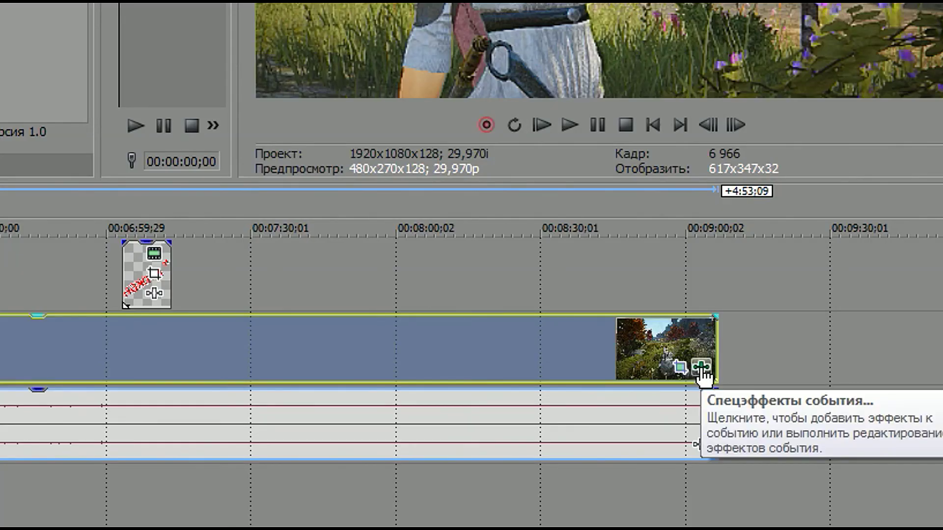
click(702, 369)
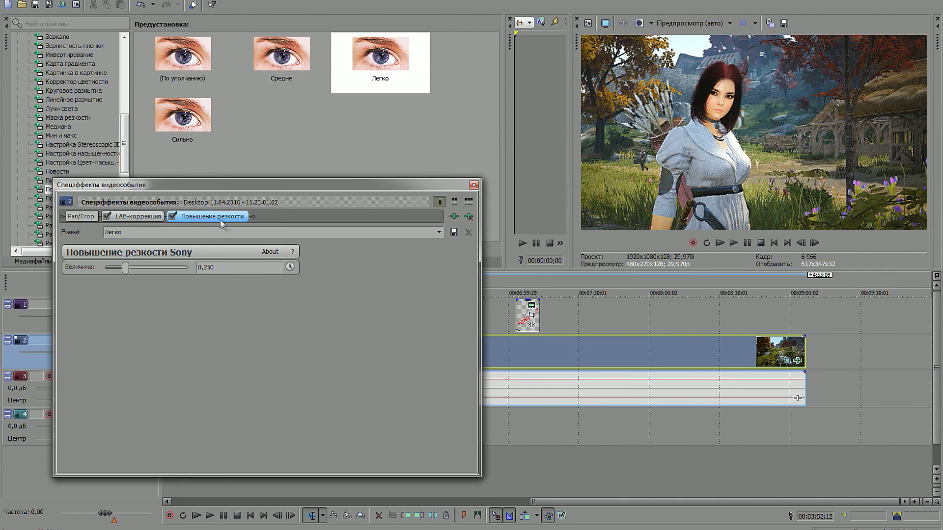
click(474, 186)
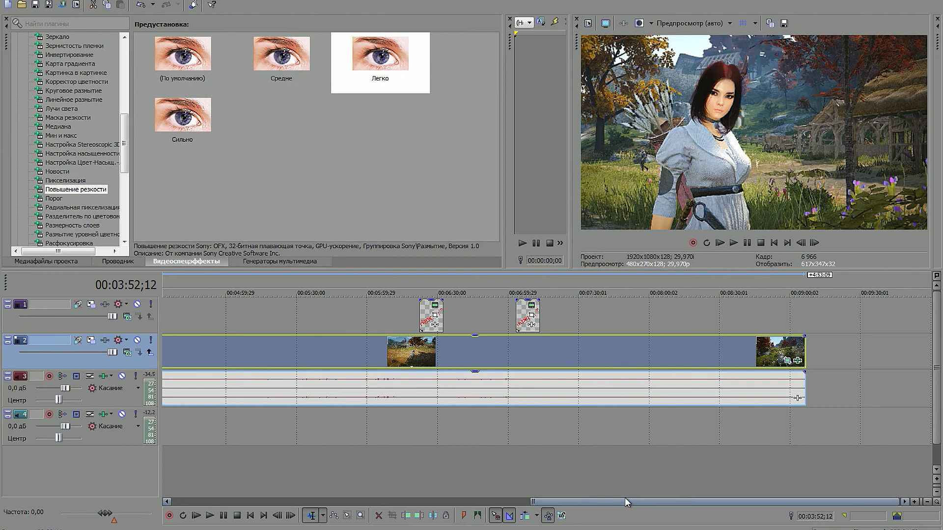
- Play the clip from near its start at 00:03:33;07 and stop with the playhead at 00:04:00;15
drag(624, 498, 487, 502)
click(262, 352)
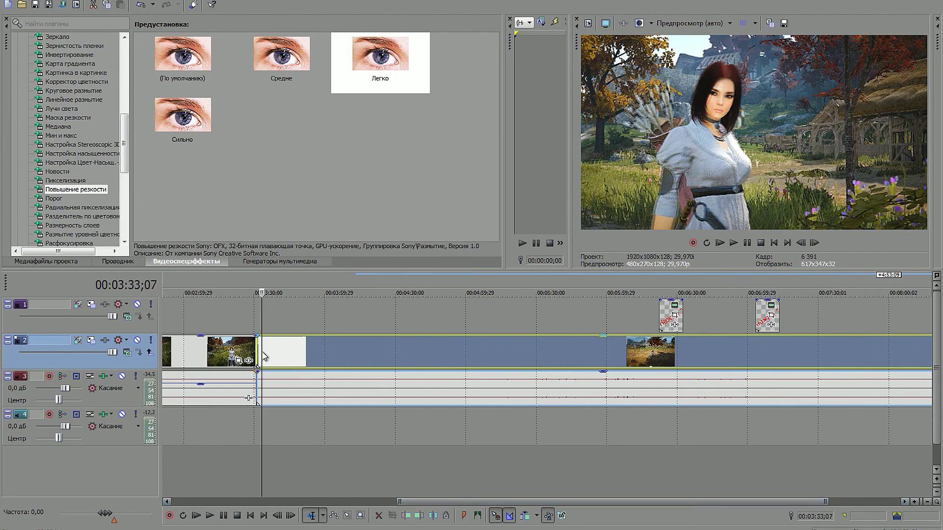
click(209, 515)
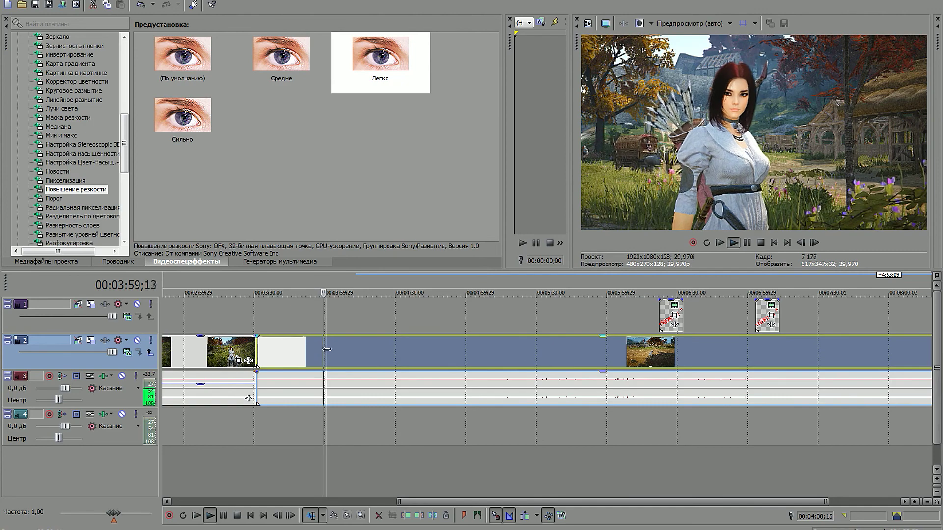
click(238, 517)
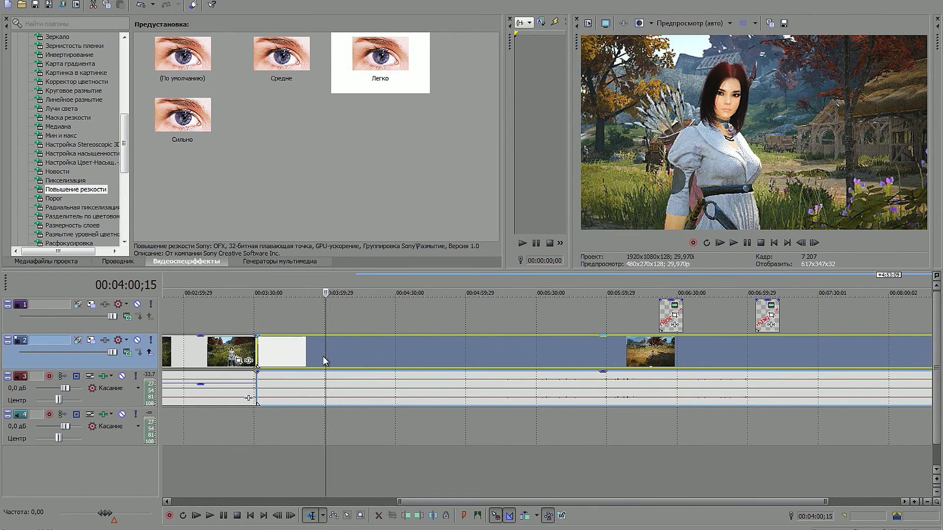
- Ungroup the clip's video from its audio and split the video at 00:04:00;15
mouse_move(388, 357)
mouse_down()
mouse_move(458, 360)
mouse_move(405, 366)
mouse_move(453, 371)
mouse_move(387, 371)
mouse_up()
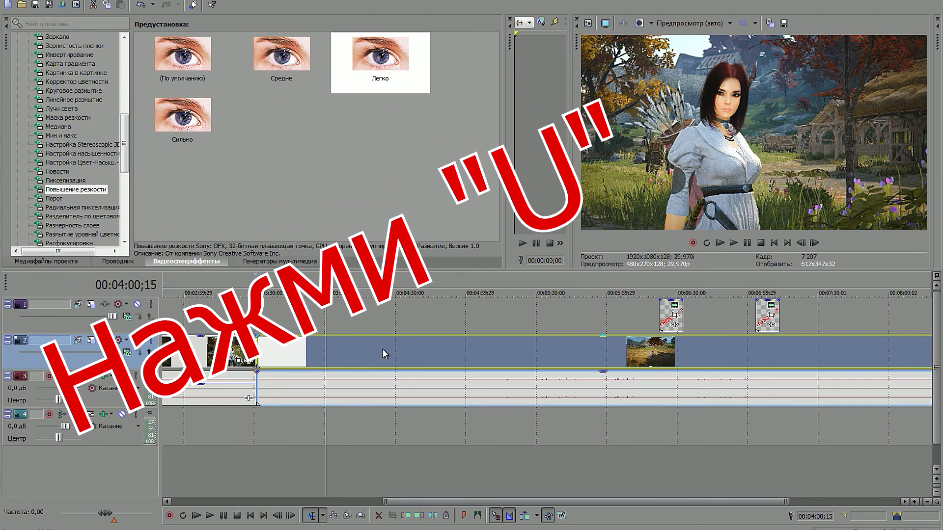
key(u)
mouse_move(396, 349)
mouse_down()
mouse_move(520, 336)
mouse_move(379, 352)
mouse_up()
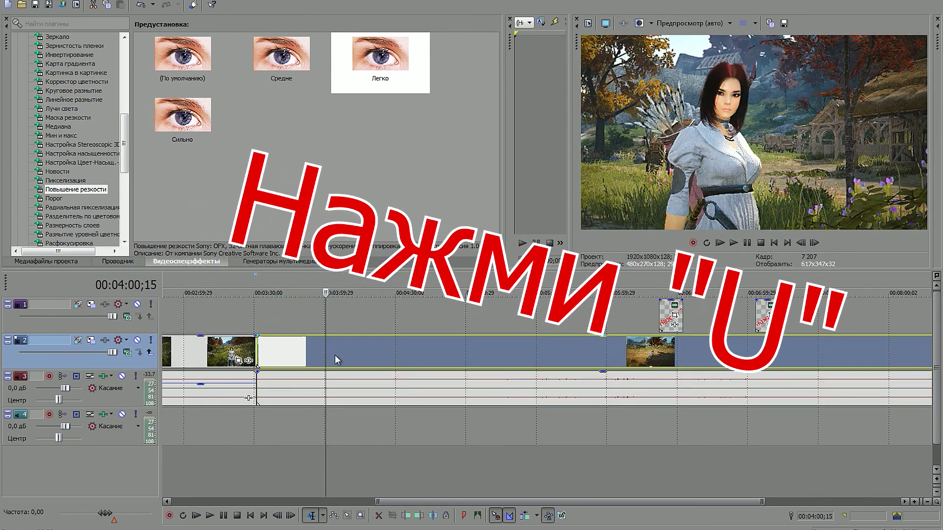
key(s)
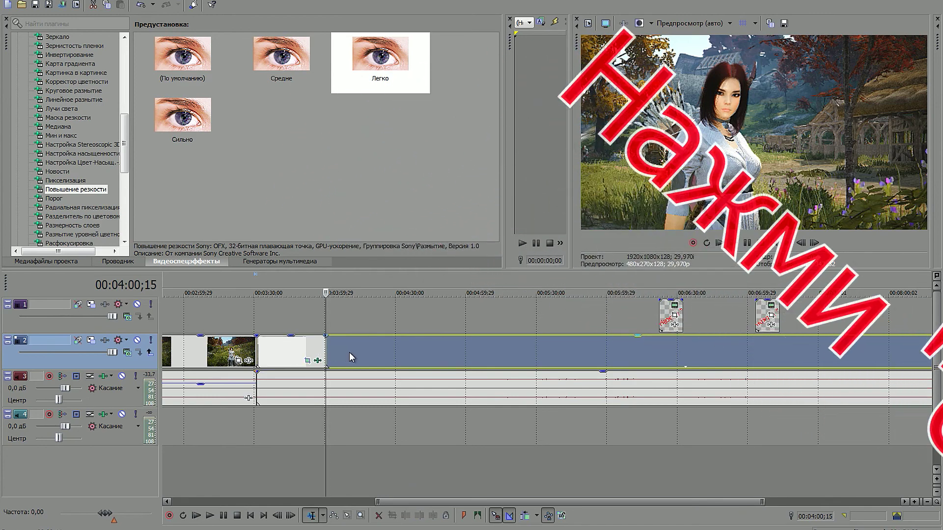
drag(349, 356, 439, 350)
mouse_move(313, 350)
mouse_down()
mouse_move(384, 352)
mouse_move(315, 351)
mouse_up()
drag(462, 354, 373, 360)
- Open Pan/Crop for the short segment before the split and, at 00:00:29;11, shrink the crop frame to about 485 × 254
click(293, 356)
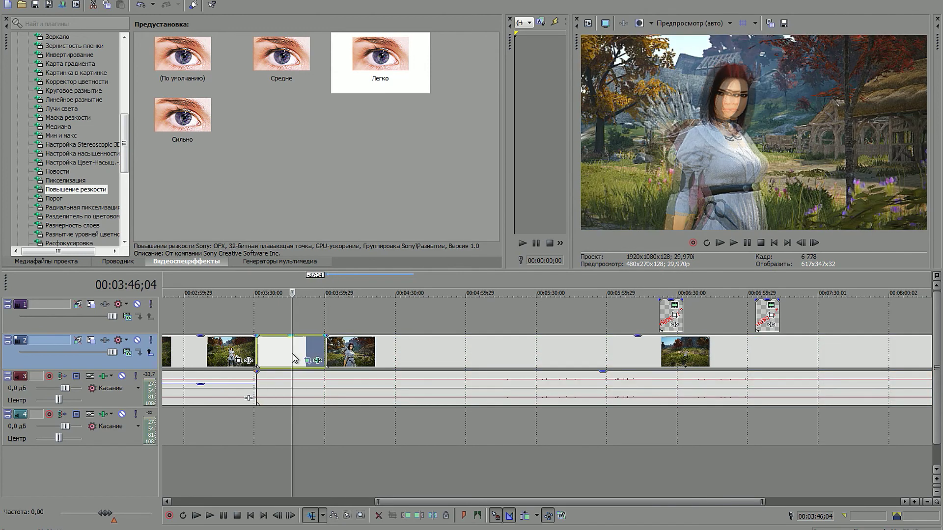
click(273, 358)
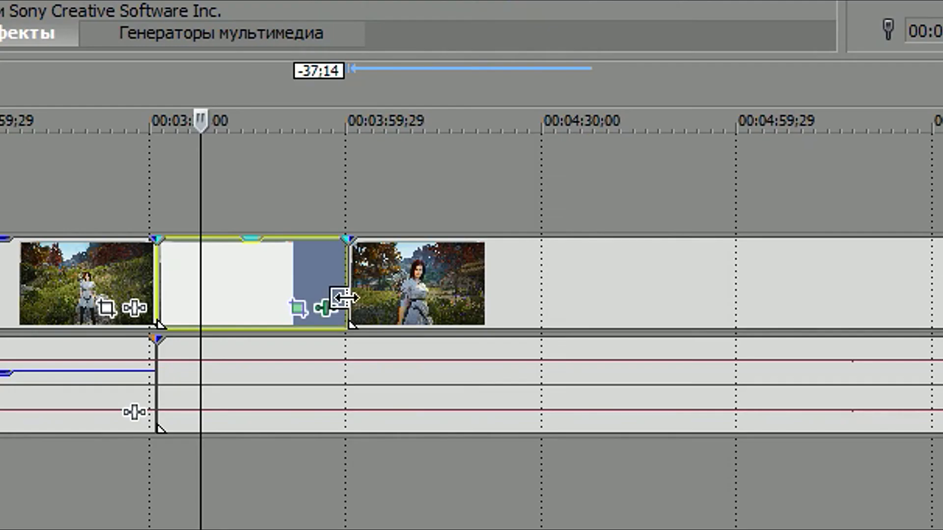
click(304, 310)
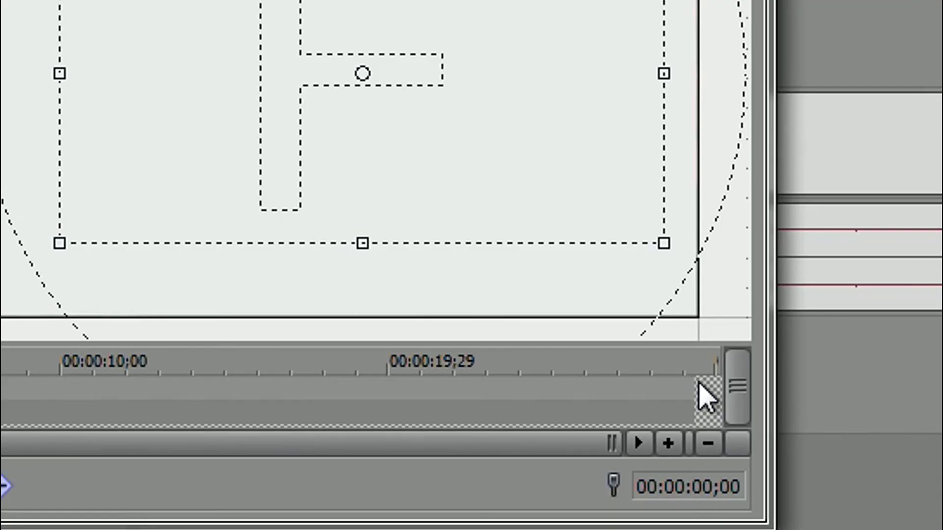
click(708, 398)
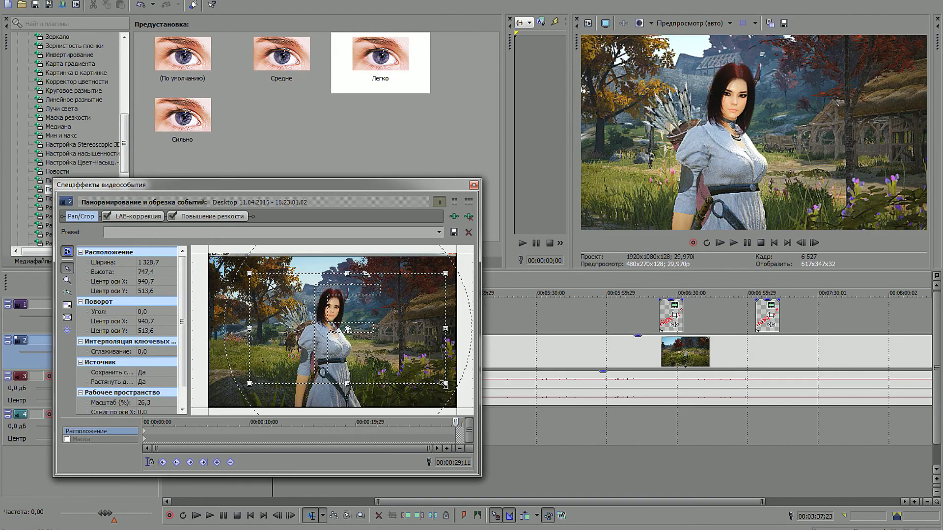
drag(446, 385, 321, 312)
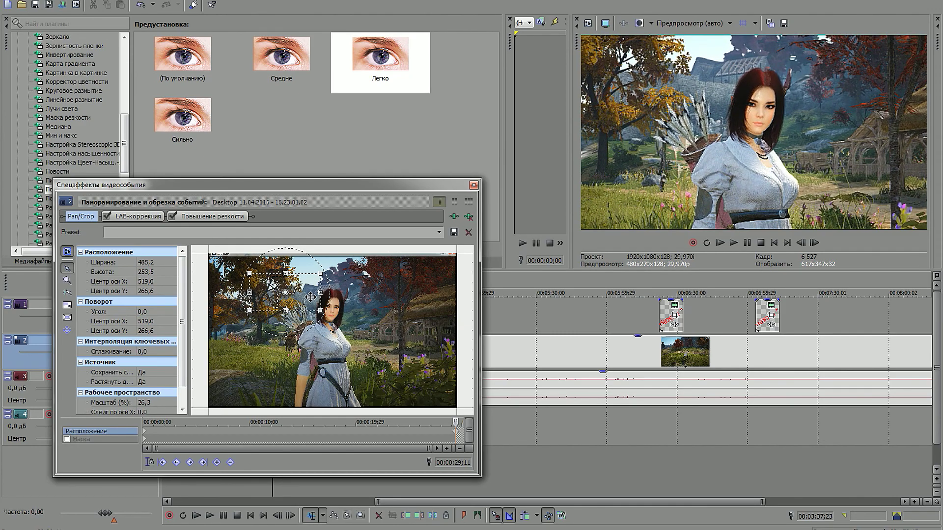
- Preview the segment at 00:03:57;03 and fit the end crop around the character's face, about 413 × 231 centred at 840, 377
drag(363, 186, 729, 292)
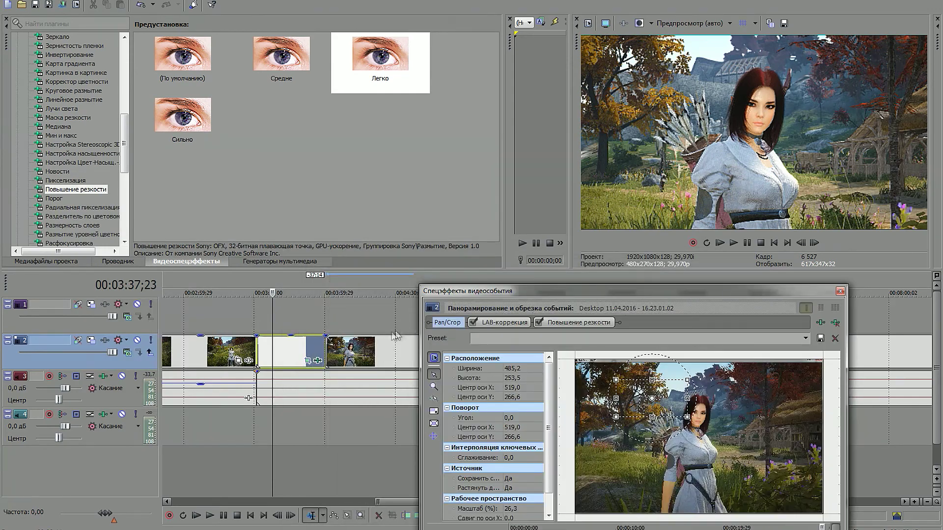
click(318, 350)
drag(568, 292, 217, 143)
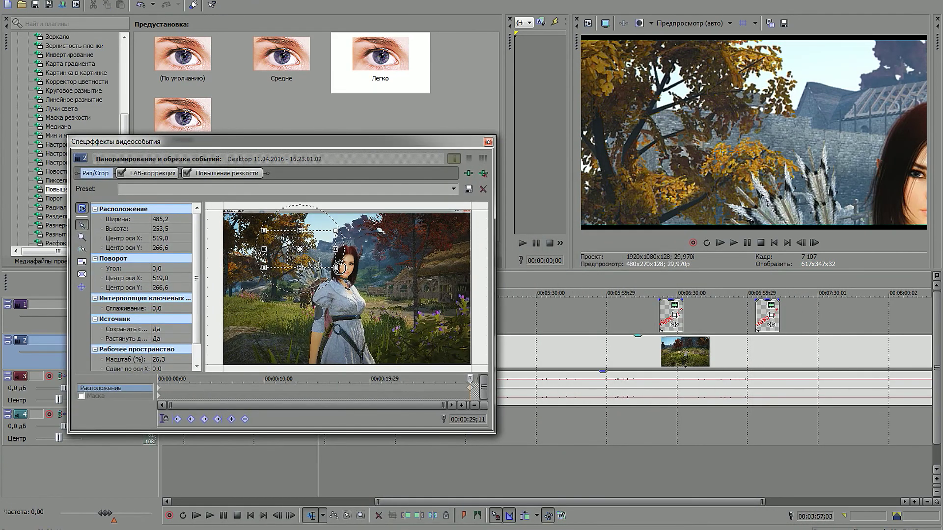
drag(334, 268, 361, 260)
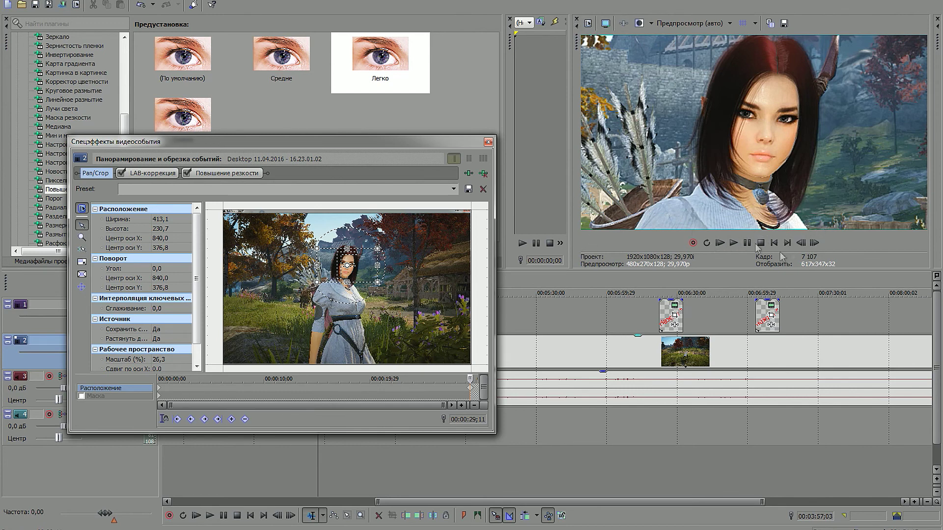
- Set the end crop's height to 232,7, close Pan/Crop and return the playhead to the segment's start at 00:03:31;02
click(174, 228)
scroll(180, 231, up, 4)
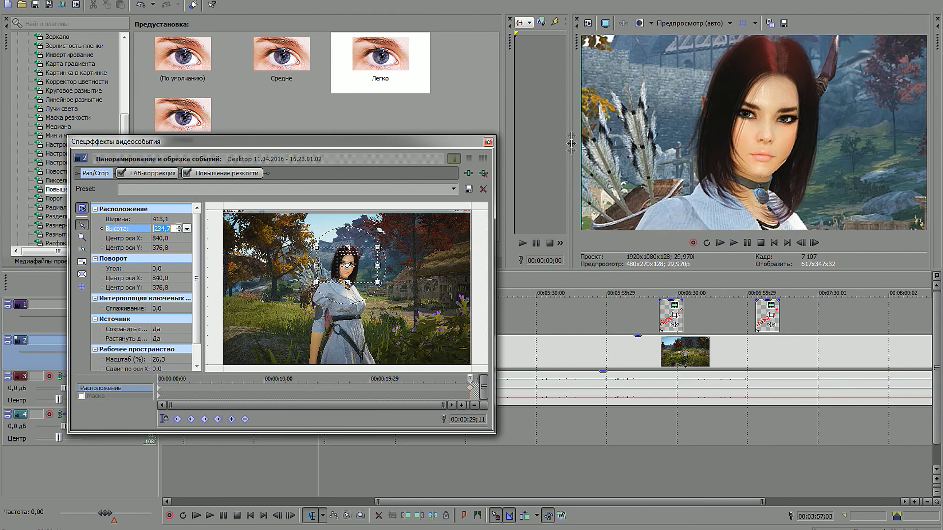
scroll(181, 232, down, 2)
scroll(183, 236, down, 1)
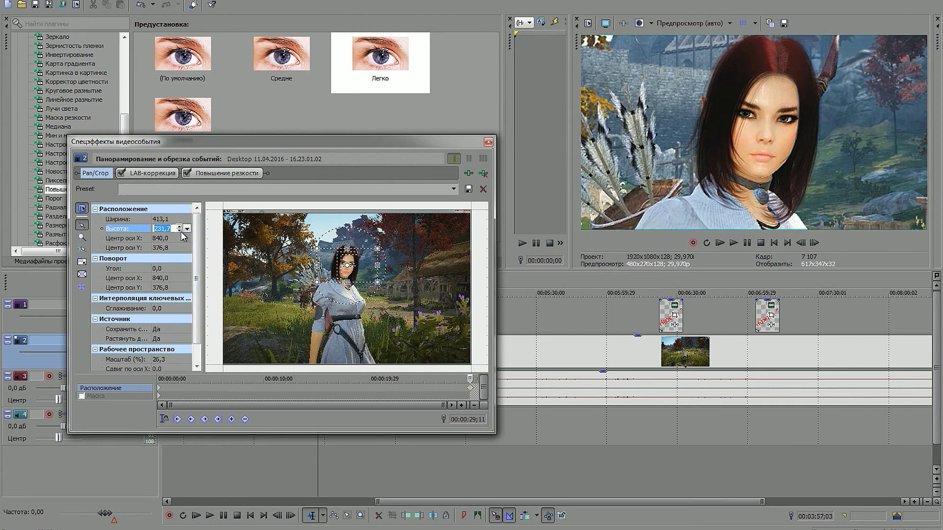
scroll(182, 230, up, 1)
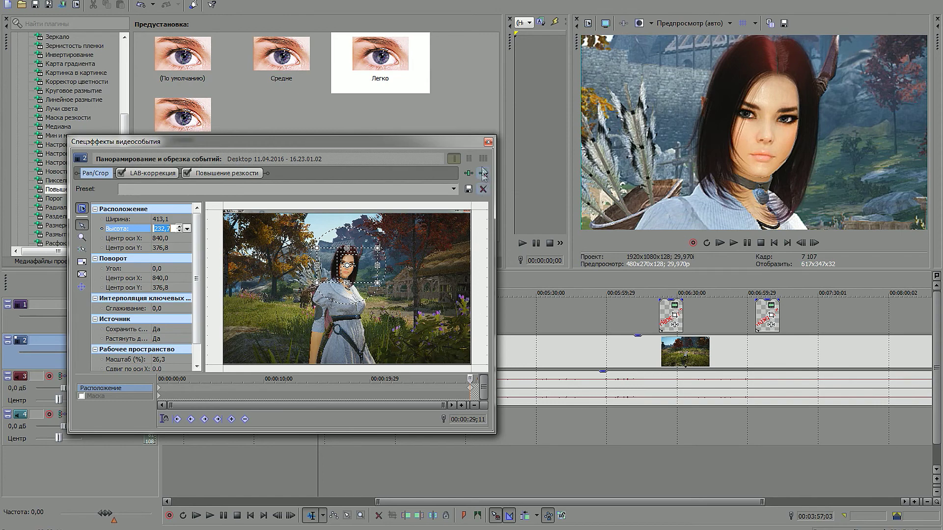
click(488, 142)
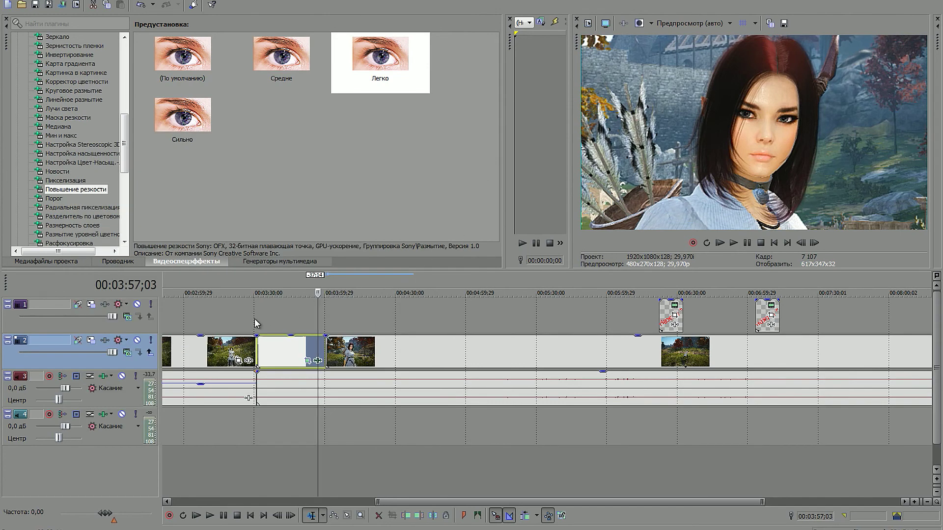
click(255, 321)
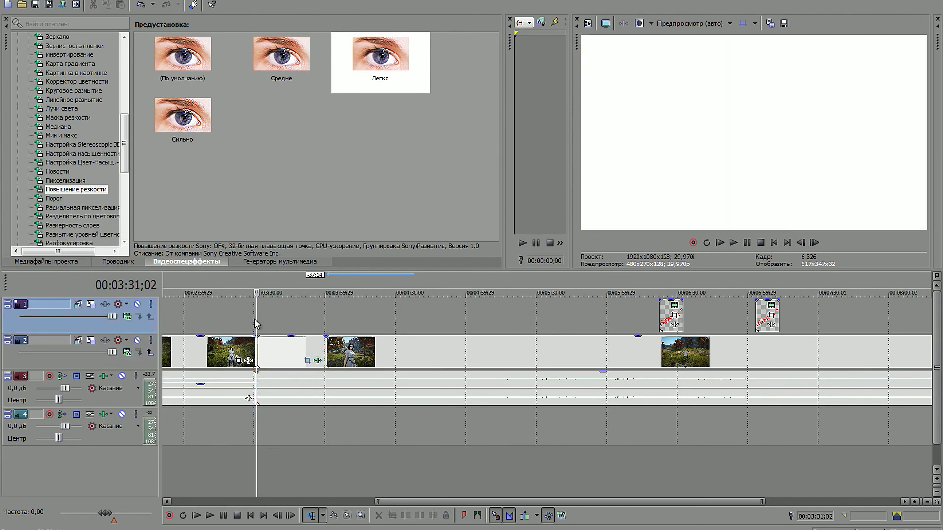
- Preview the zoom, then recentre the segment's end crop on the character's torso at 885,6 × 639,0 and close Pan/Crop
click(210, 517)
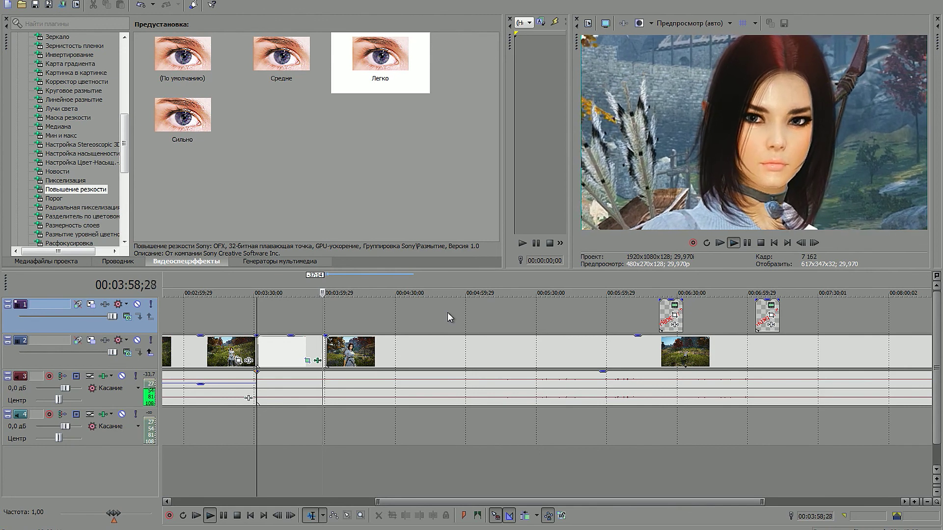
click(318, 361)
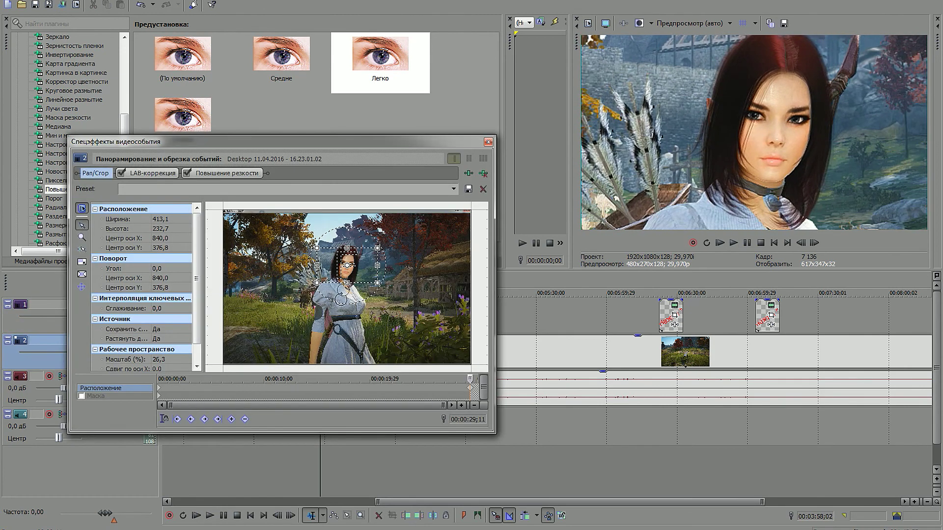
drag(348, 266, 369, 298)
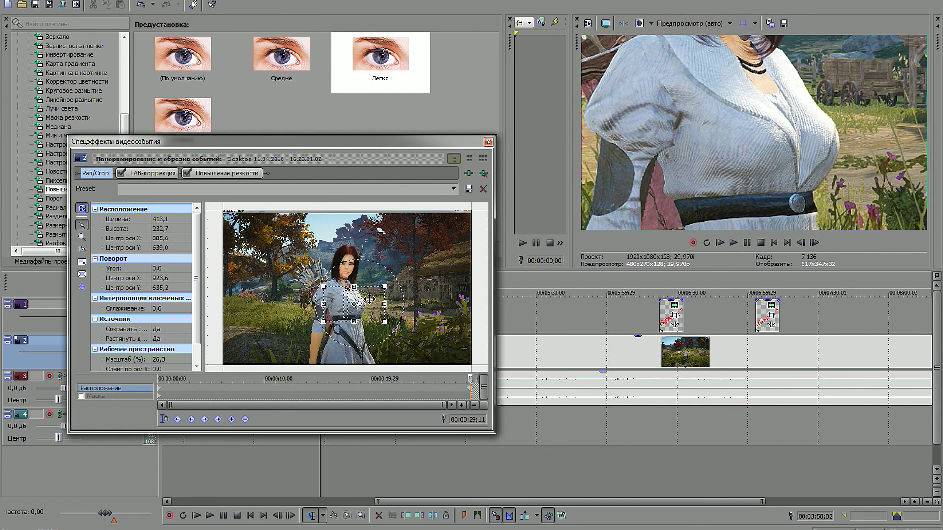
click(489, 143)
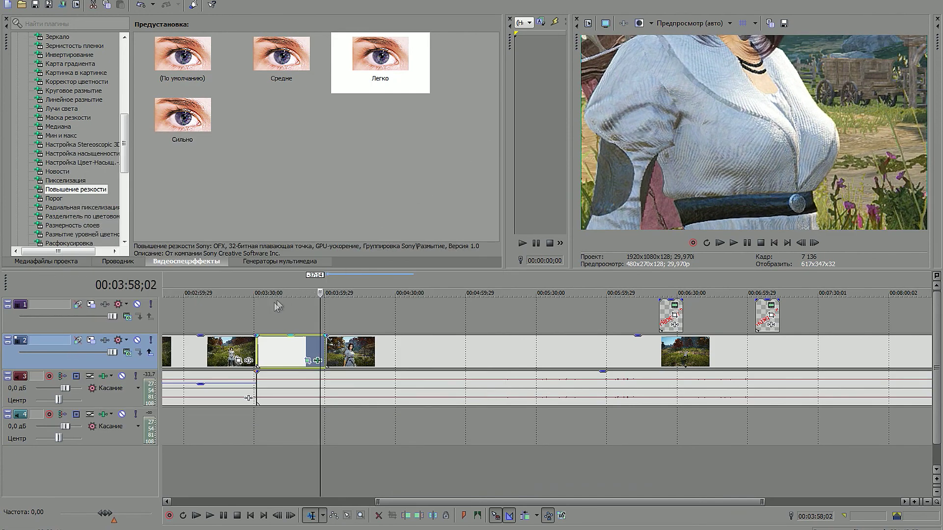
- Play the zoom segment from its start at 00:03:31;02 to review the movement towards the torso
click(261, 323)
click(252, 374)
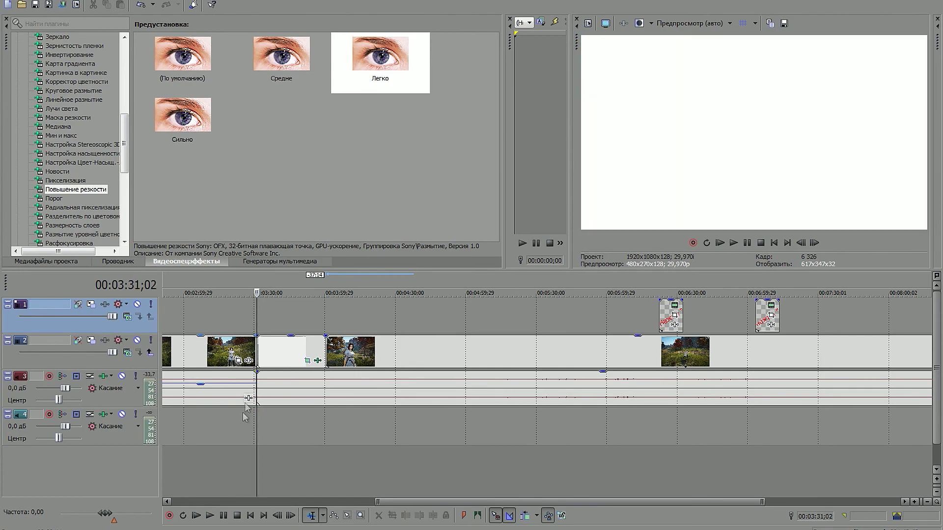
click(210, 515)
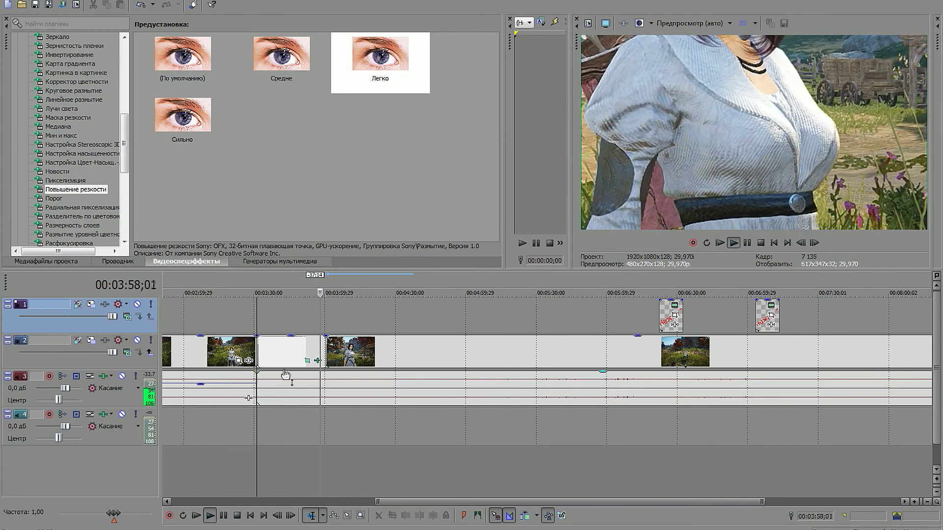
click(237, 516)
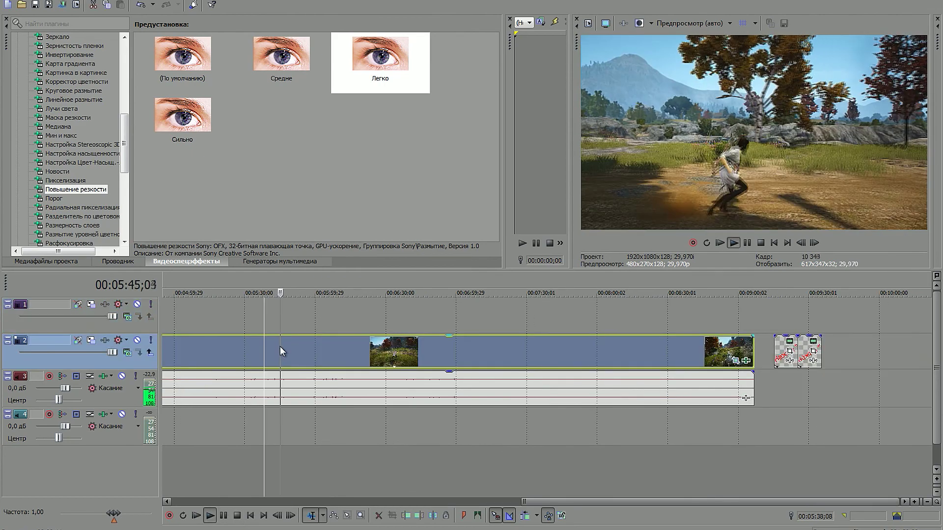
- Play the combat footage from 00:05:38;08 and split the video at about 00:05:39
click(237, 515)
mouse_move(315, 355)
mouse_down()
mouse_move(338, 355)
mouse_move(314, 355)
mouse_up()
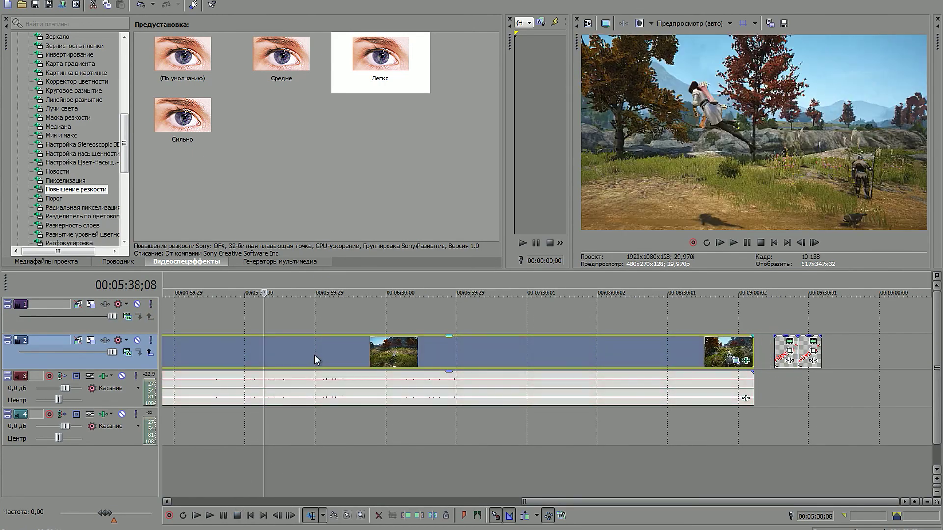
click(210, 515)
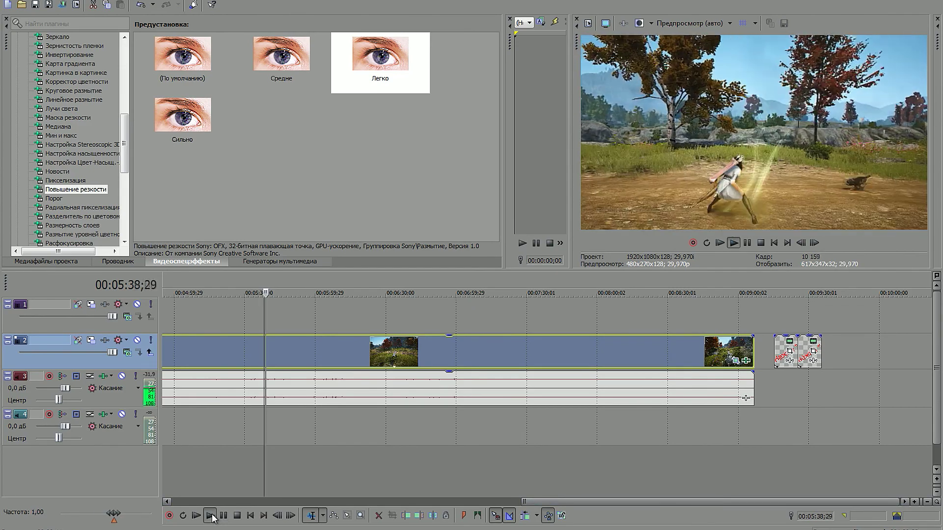
key(s)
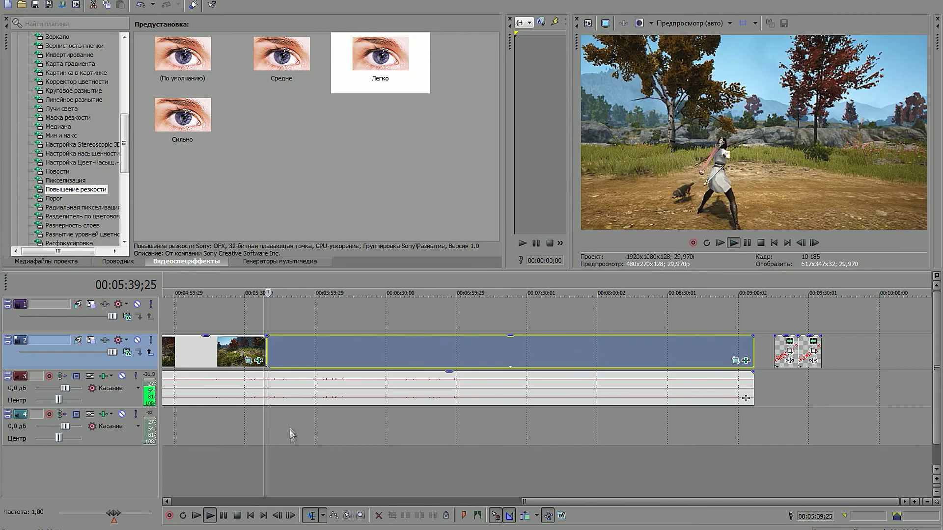
click(211, 517)
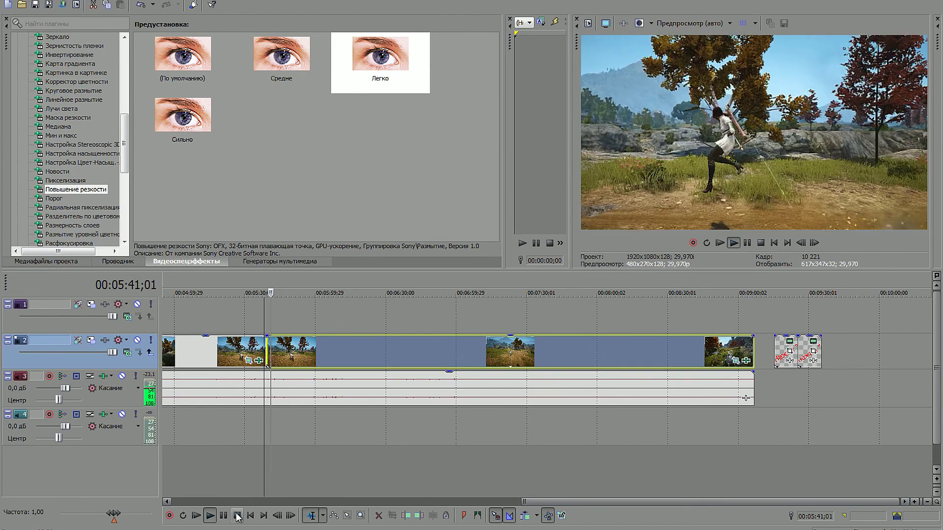
- Split the video again at 00:05:37;02 to isolate a short combat segment
click(238, 516)
click(262, 349)
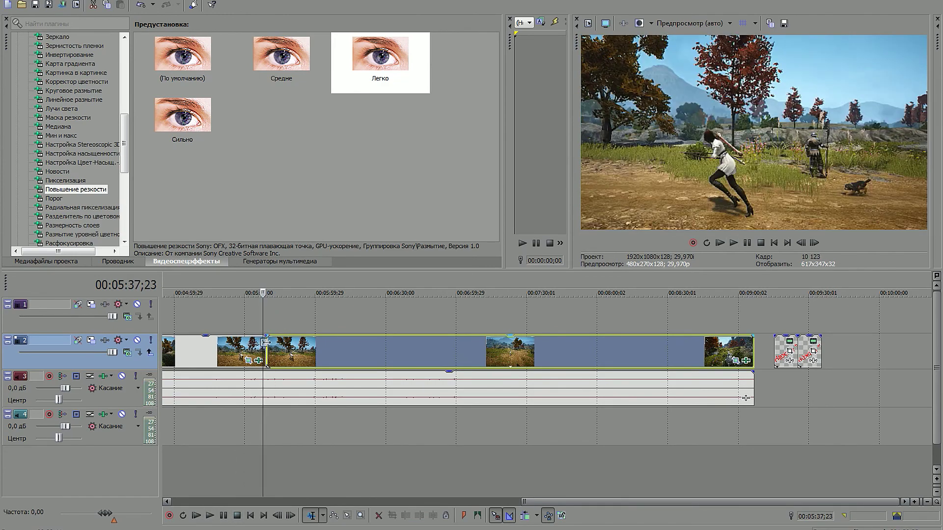
click(258, 349)
click(261, 350)
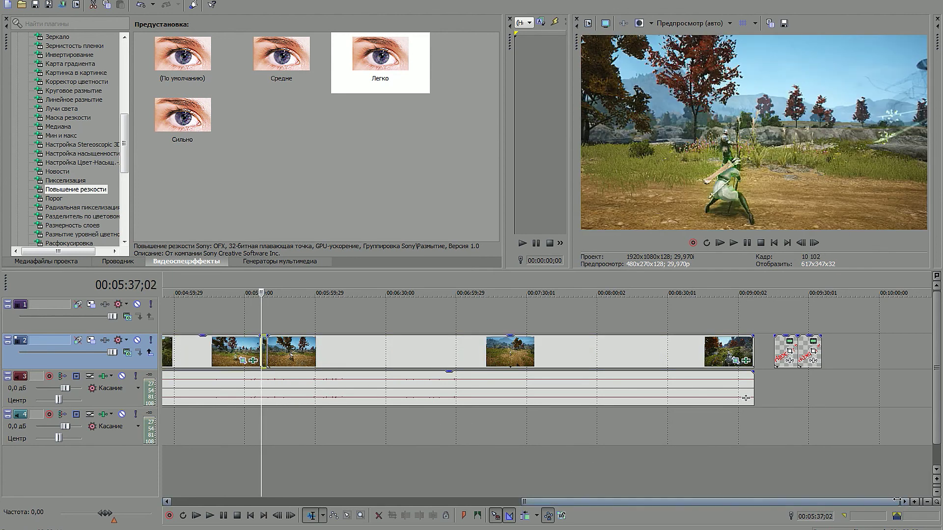
- Shift the short combat segment and the clip after it later in time, leaving gaps around the segment, and preview it
scroll(491, 472, up, 5)
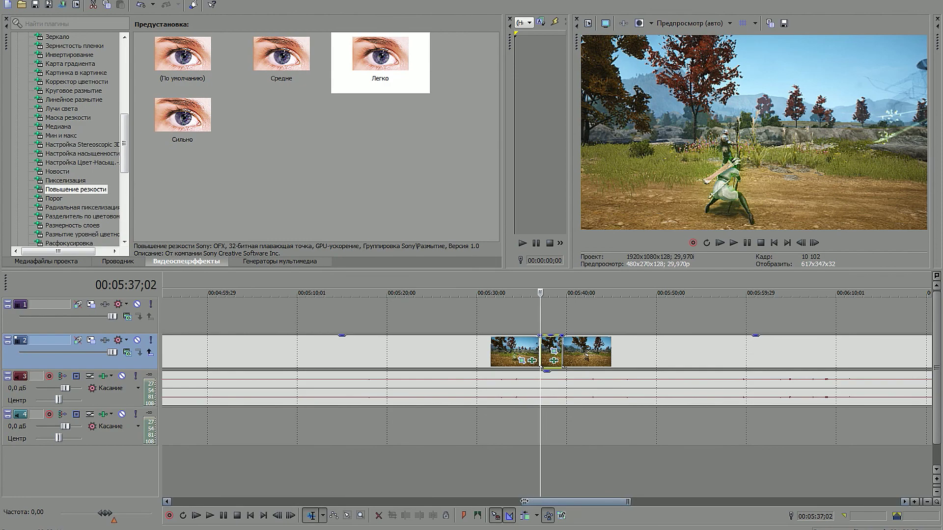
drag(525, 501, 550, 502)
drag(497, 355, 584, 354)
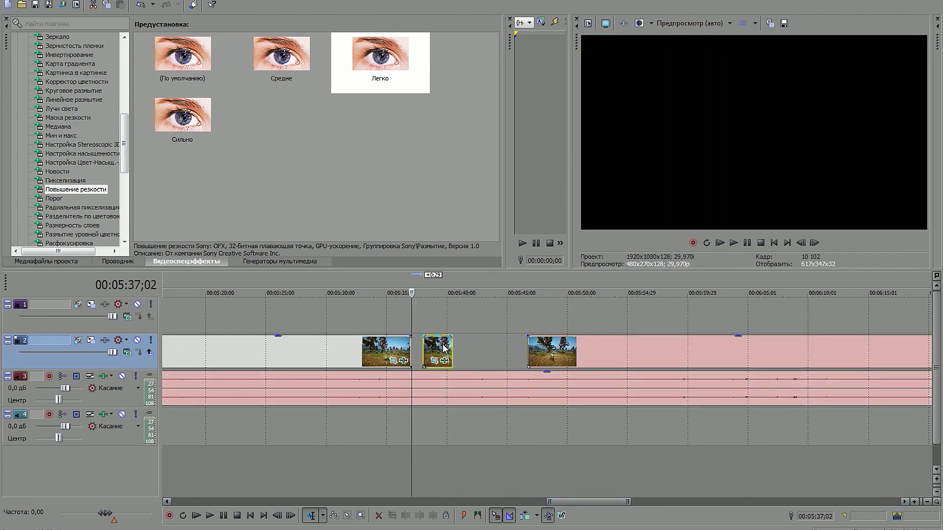
click(209, 515)
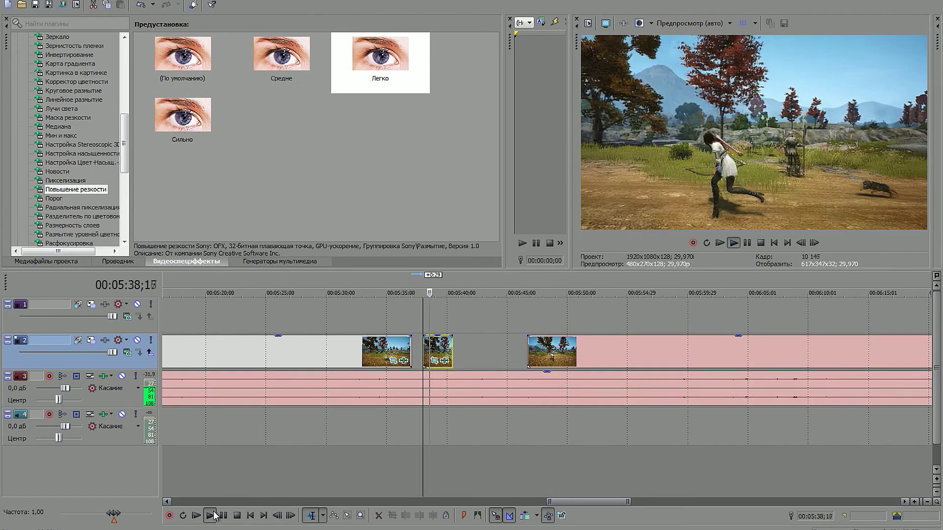
click(237, 516)
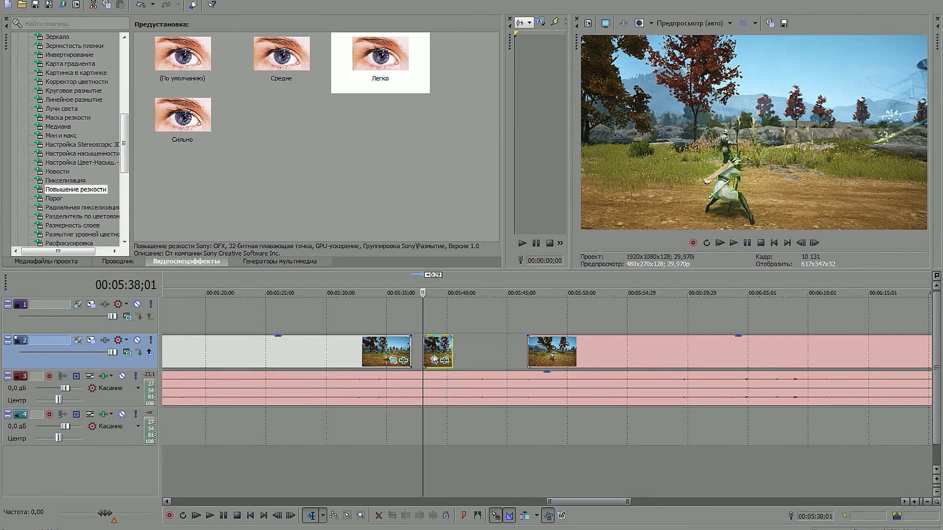
- Trim the short combat segment's start, time-stretch its end to about 00:05:45 for slow motion, and preview it
drag(429, 352, 435, 355)
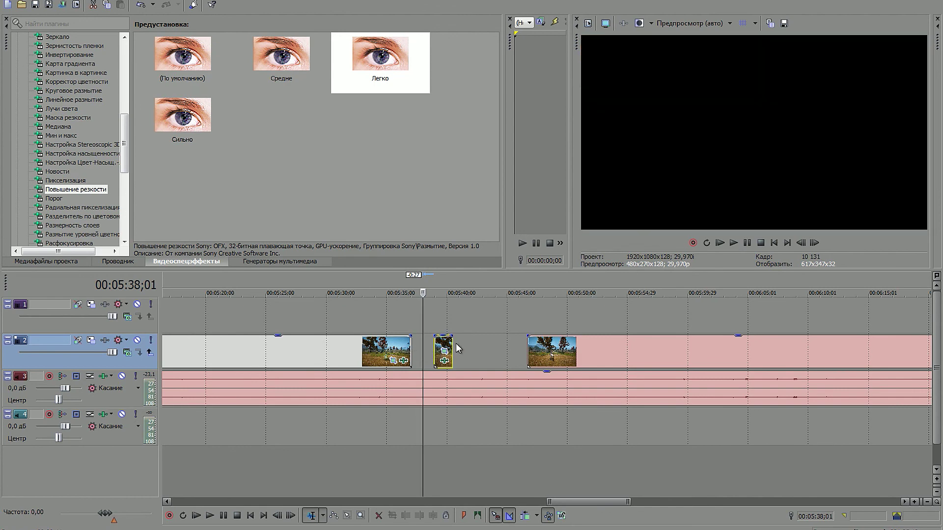
mouse_move(451, 342)
mouse_down()
mouse_move(439, 356)
mouse_move(454, 360)
mouse_up()
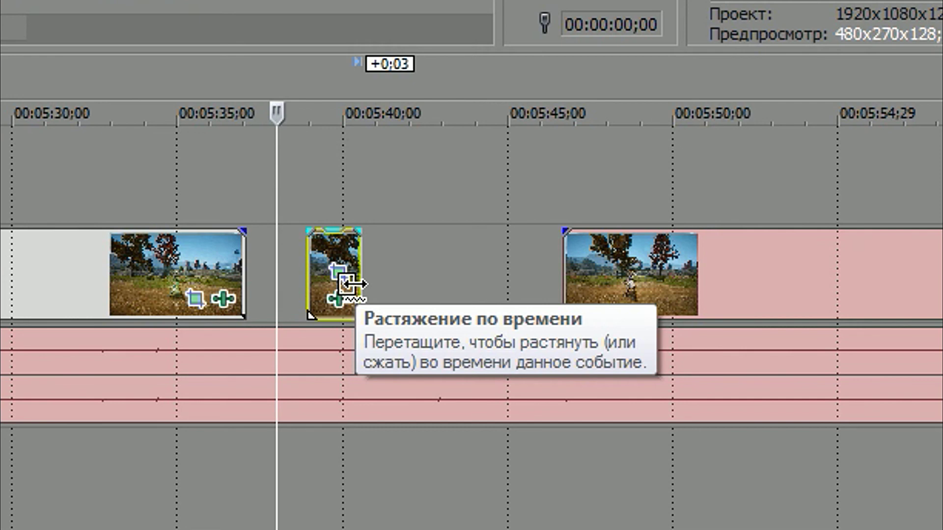
drag(352, 284, 516, 279)
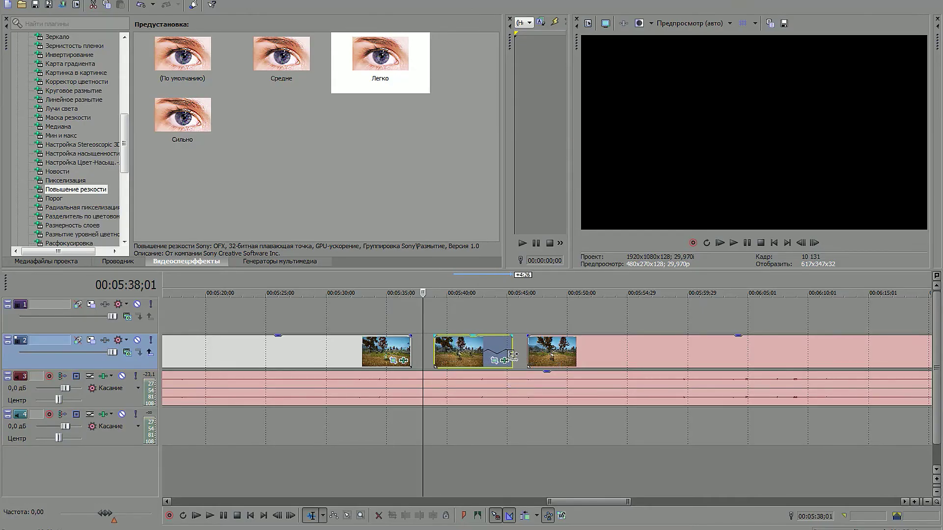
click(438, 355)
click(211, 516)
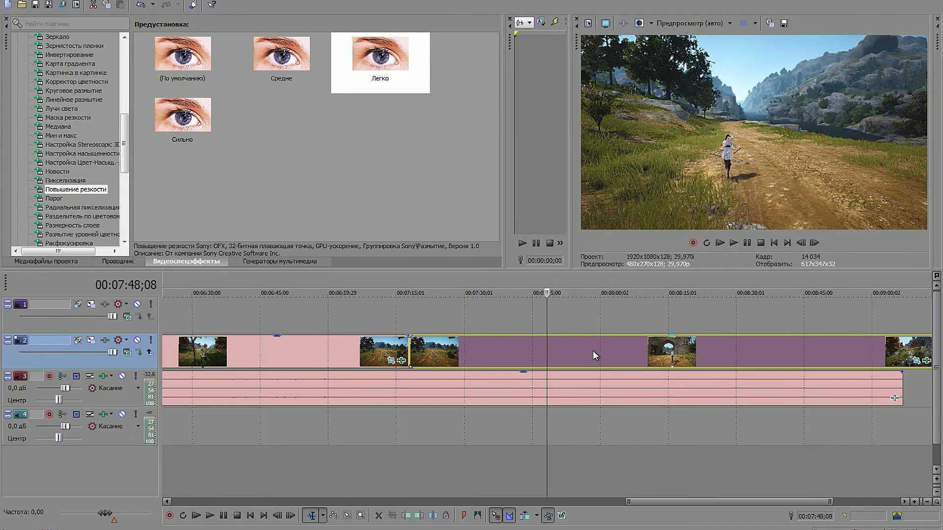
- Split the running footage on the video track at 00:07:58;20
click(594, 352)
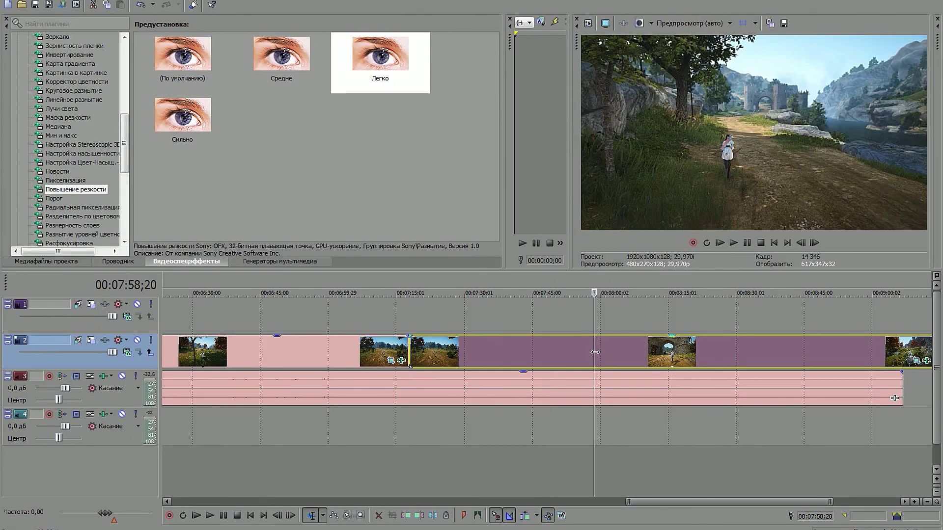
key(s)
click(573, 352)
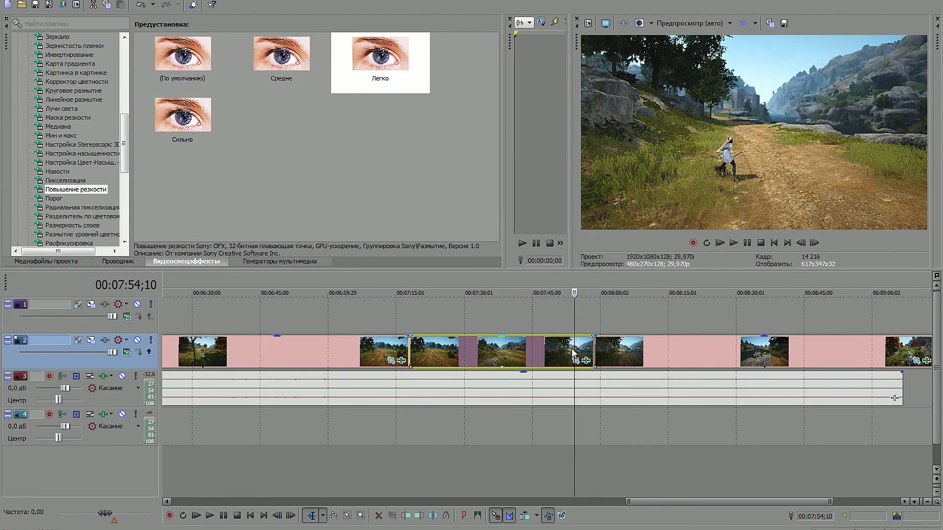
- Time-compress the running segment before the split so it ends at about 00:07:28, and preview the sped-up footage
click(529, 390)
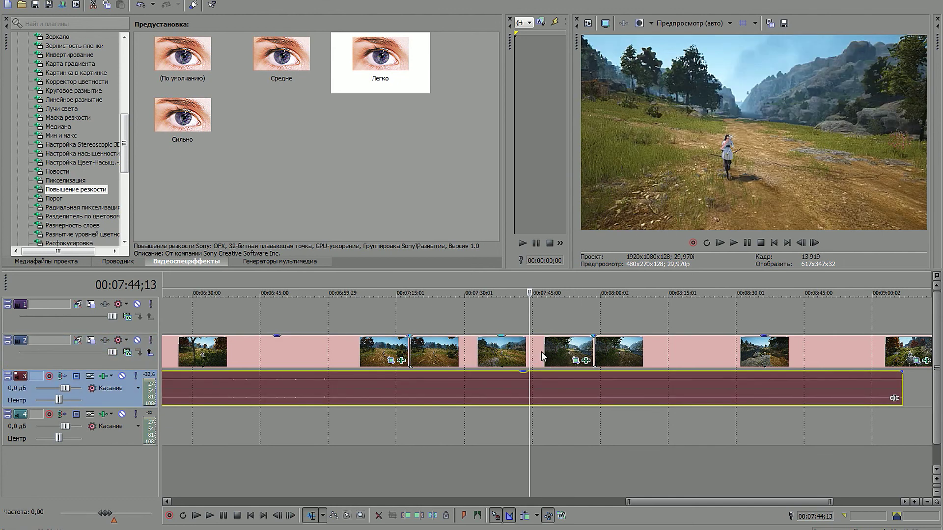
click(540, 353)
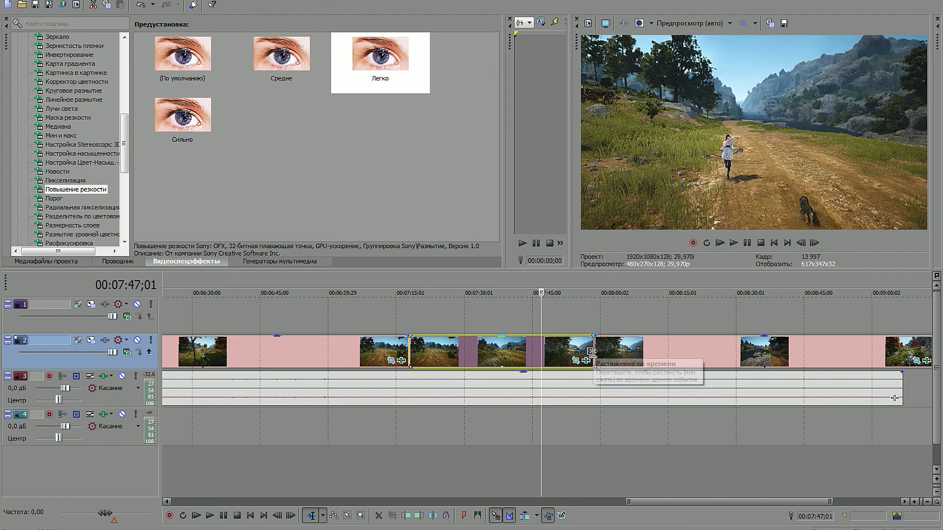
drag(592, 352, 445, 366)
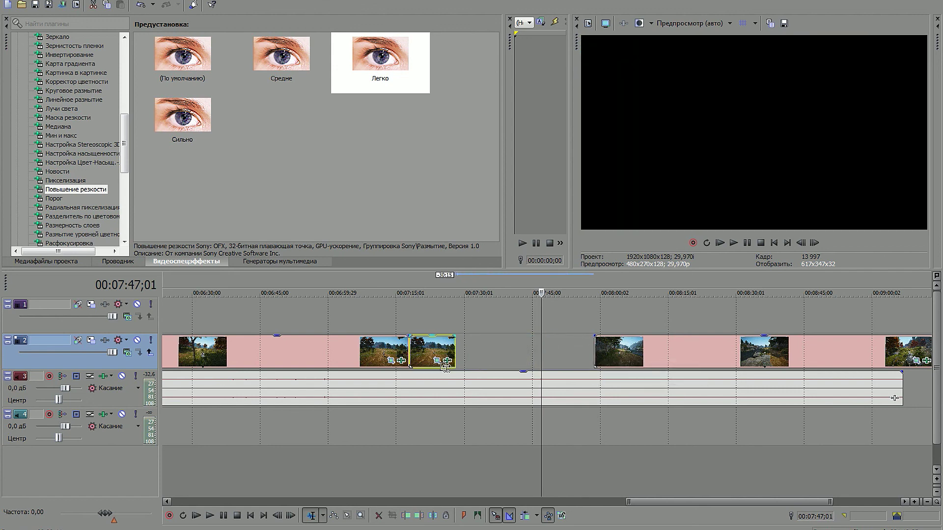
click(408, 351)
click(214, 516)
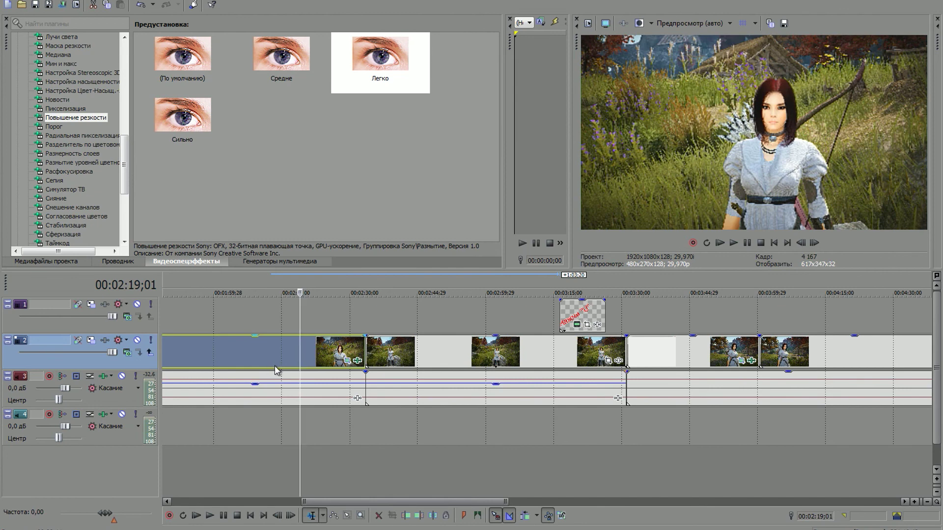
- Preview the character close-up from 00:02:19;01 and split the video at 00:02:18;13
click(211, 517)
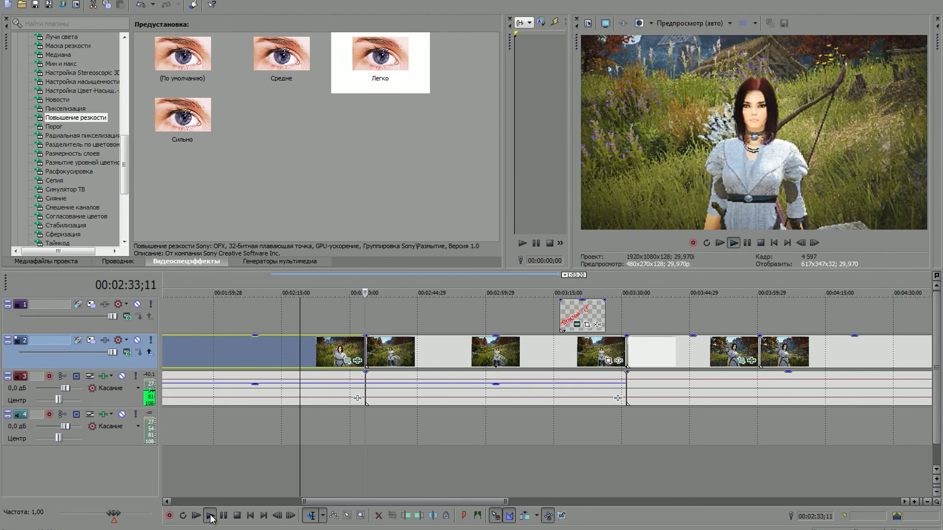
click(236, 516)
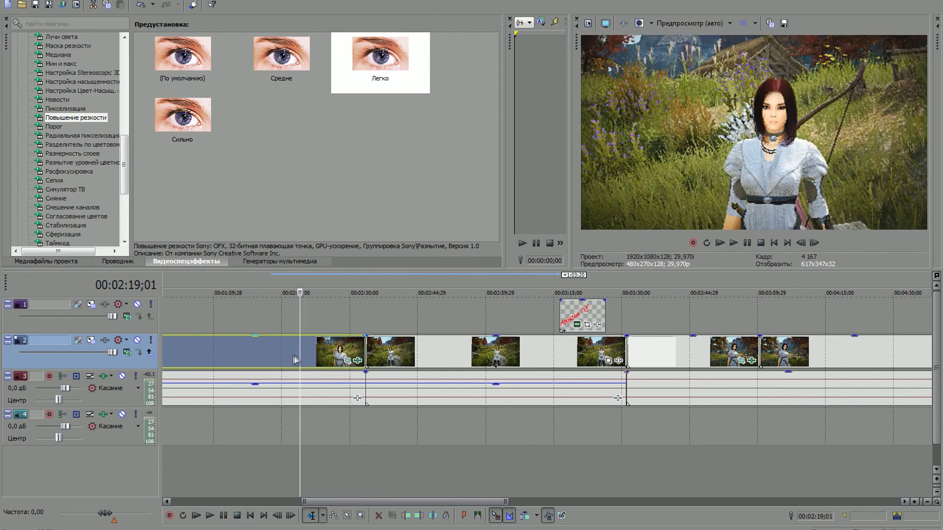
click(297, 357)
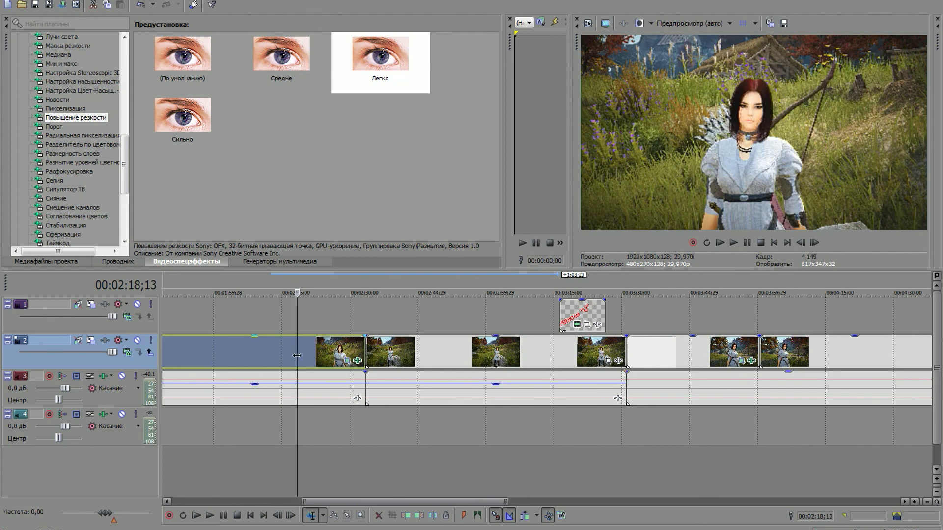
key(s)
- Preview the character close-up segment after 00:02:18;13 and split it at 00:02:21;03
drag(506, 502, 404, 503)
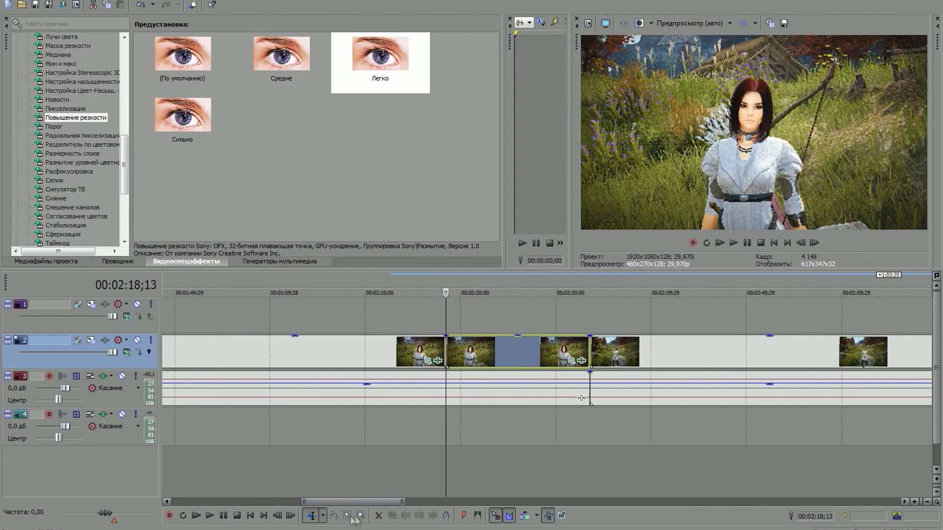
drag(316, 502, 336, 502)
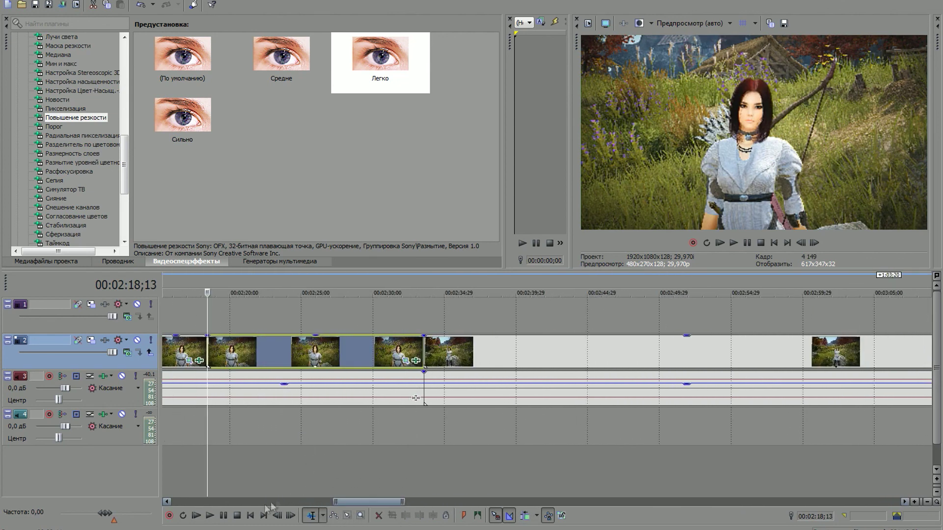
click(210, 516)
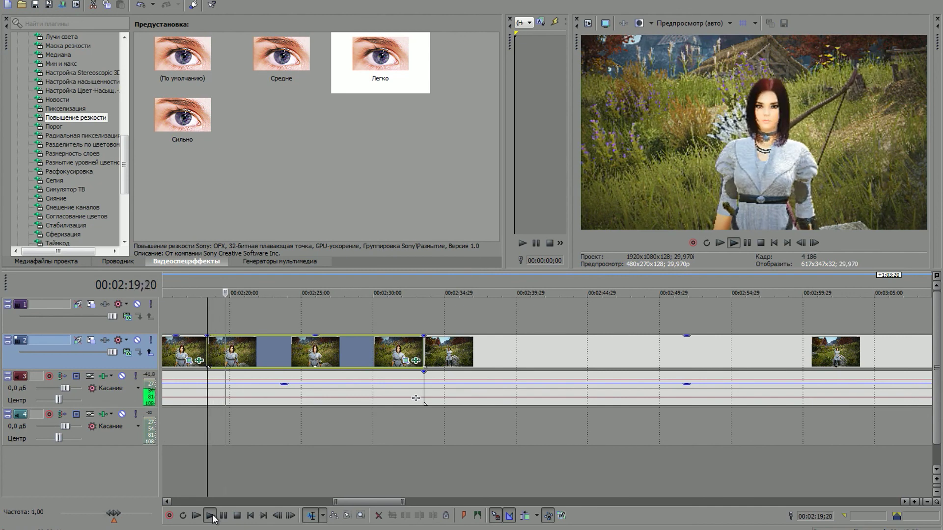
click(245, 350)
click(210, 516)
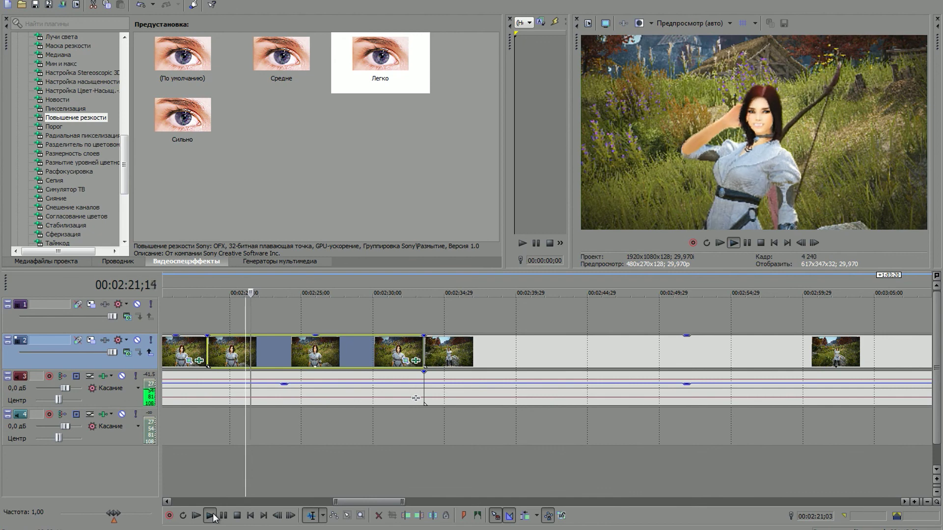
click(210, 516)
click(210, 515)
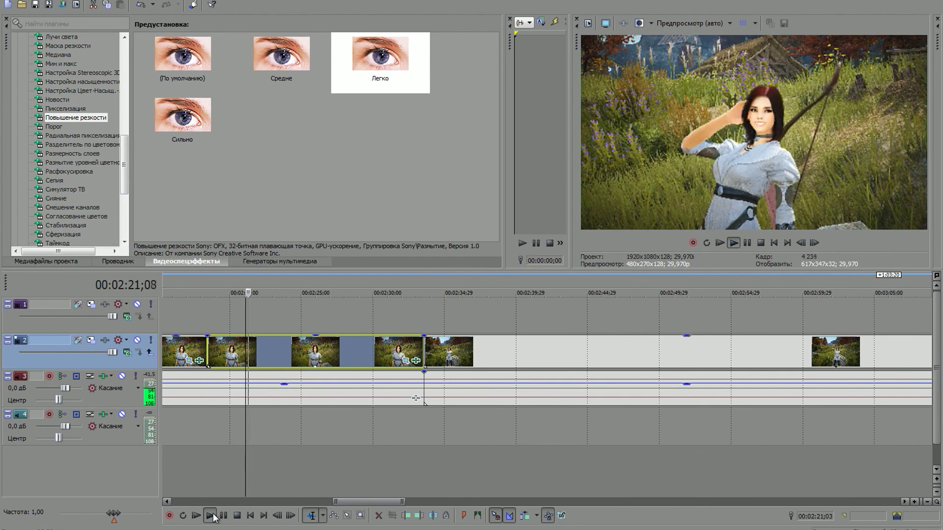
click(210, 516)
key(s)
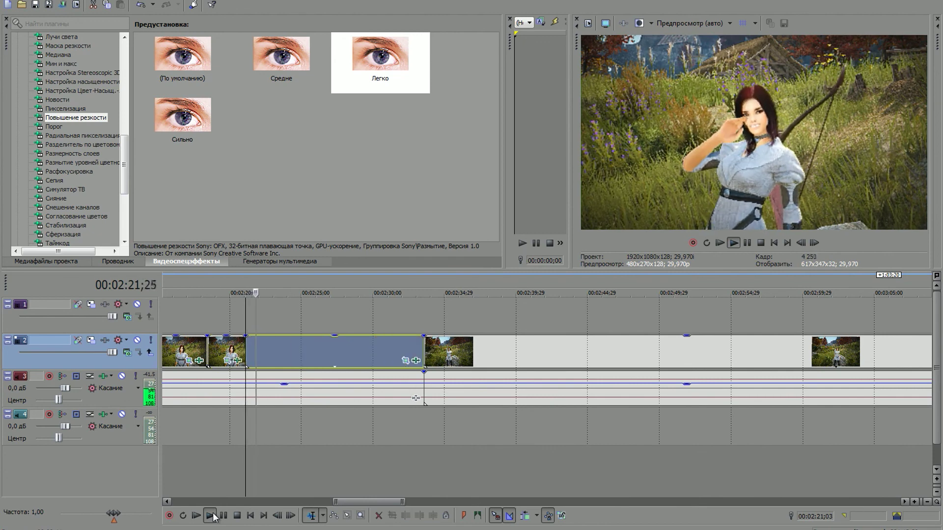
- Split the remaining close-up footage at 00:02:23;27 and 00:02:27;08 and stop the playback
click(286, 353)
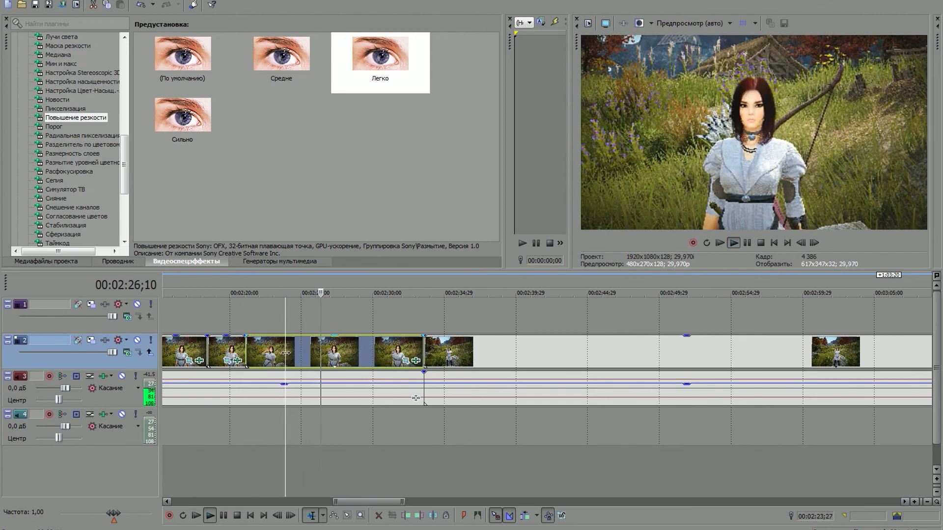
key(s)
click(334, 349)
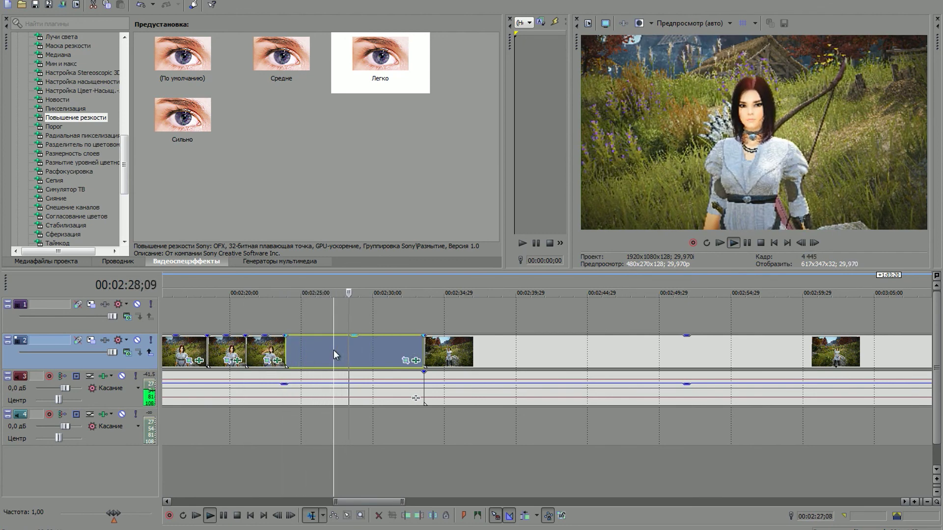
key(s)
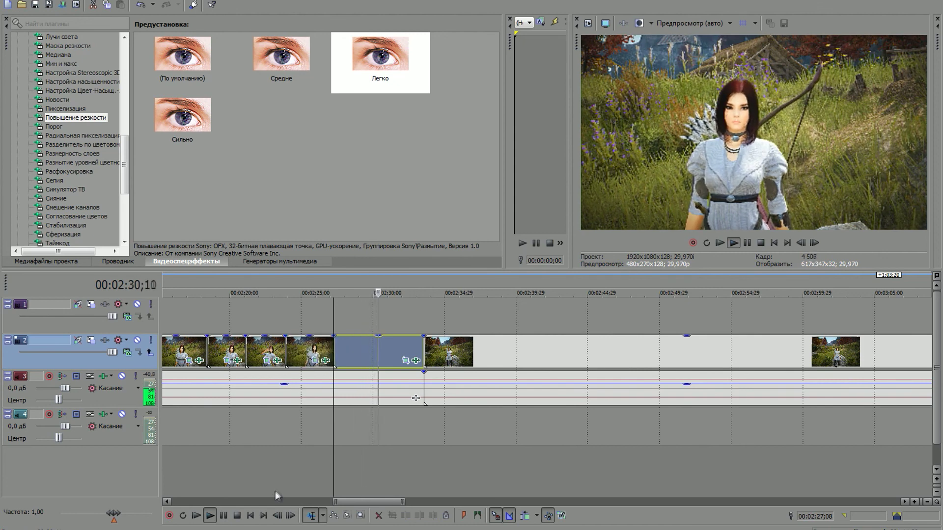
click(236, 516)
- Crop the segment starting at 00:02:21;03 to the character's face, with a width of 618.2 and centred at about 798, 512
click(232, 360)
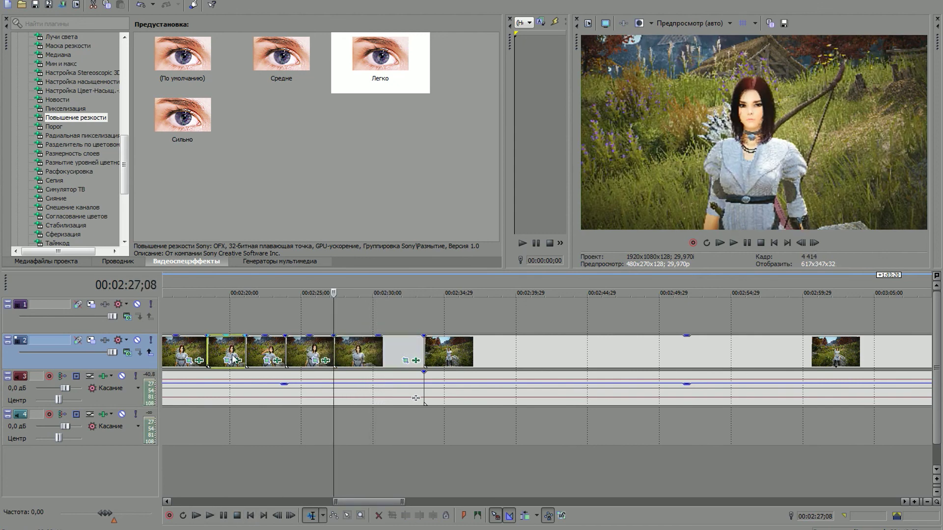
click(267, 360)
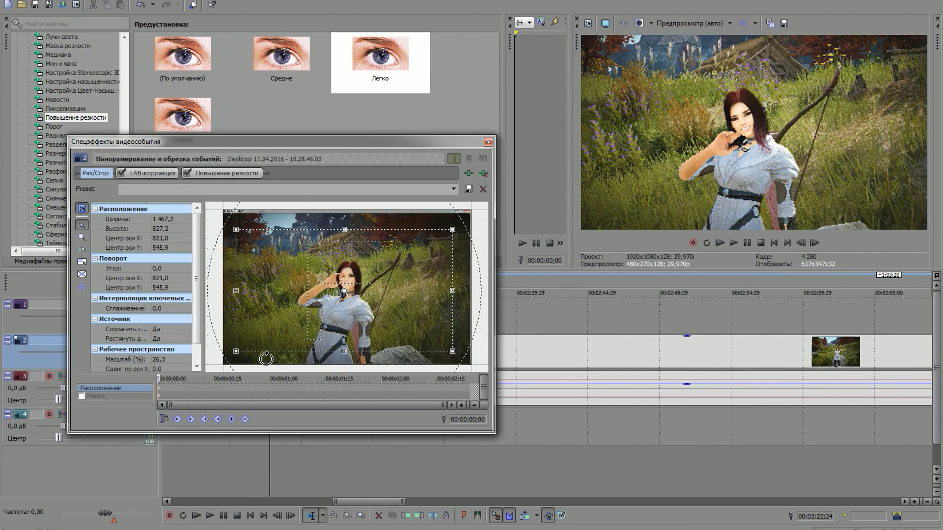
drag(453, 354, 327, 283)
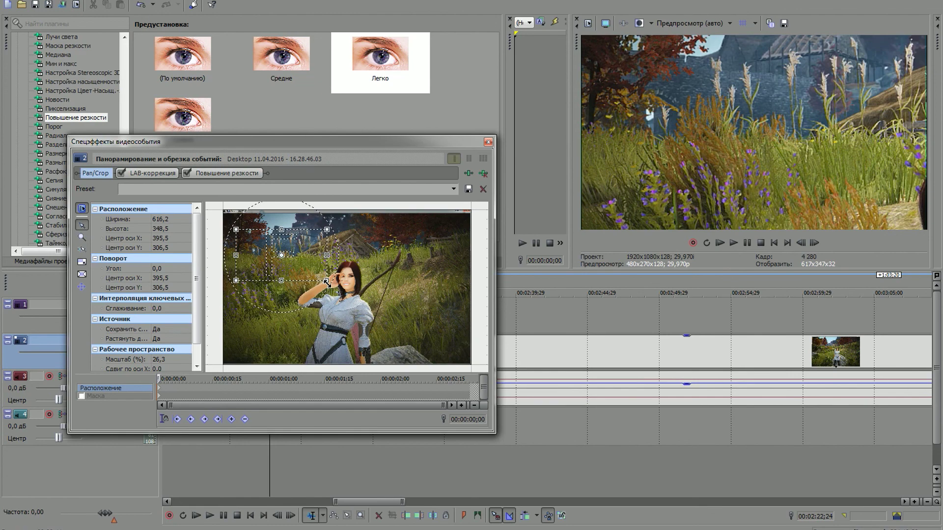
drag(303, 257, 363, 287)
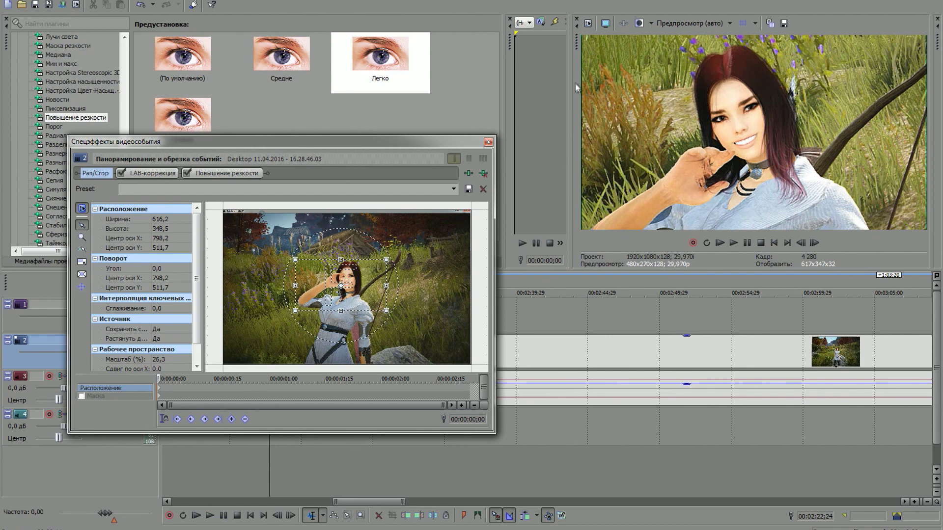
click(176, 219)
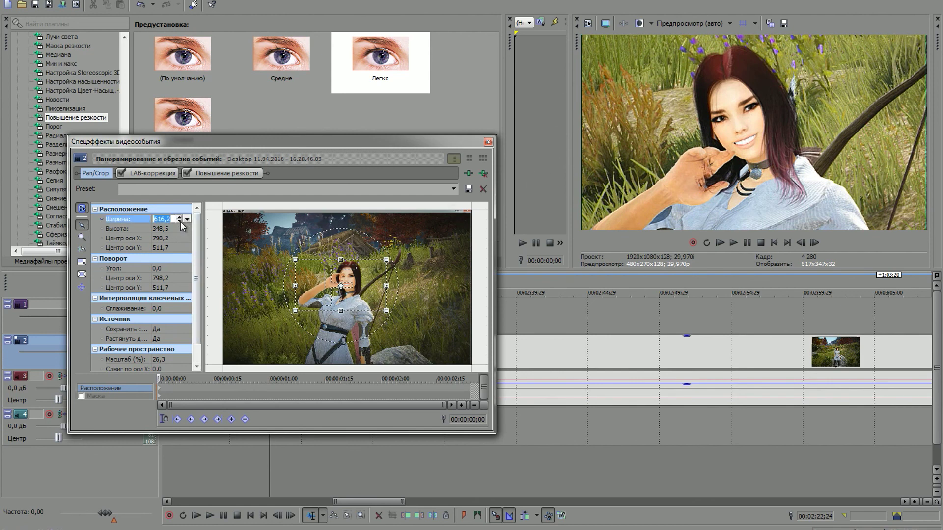
click(180, 222)
click(180, 222)
click(181, 217)
click(181, 218)
click(181, 218)
click(181, 218)
click(181, 217)
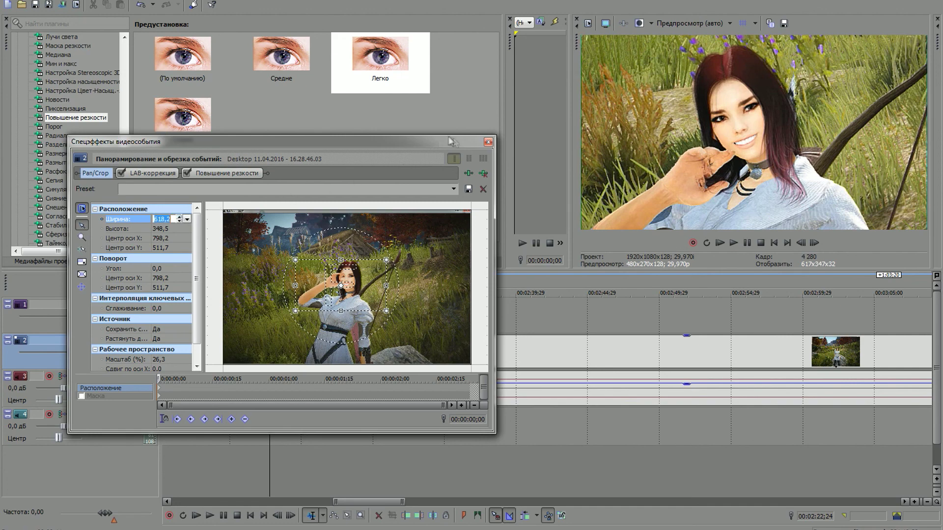
click(488, 142)
- Split the last close-up segment on the video track at 00:02:30;12
click(321, 348)
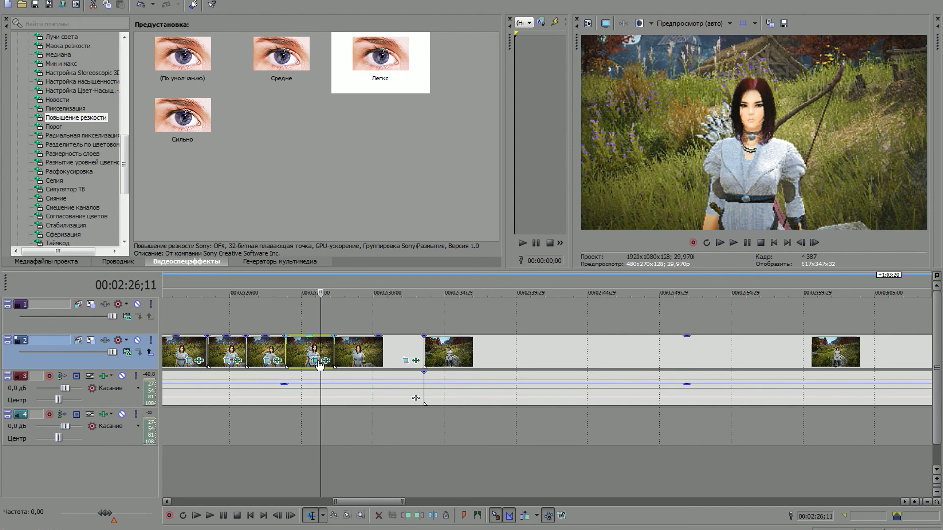
click(361, 352)
click(381, 350)
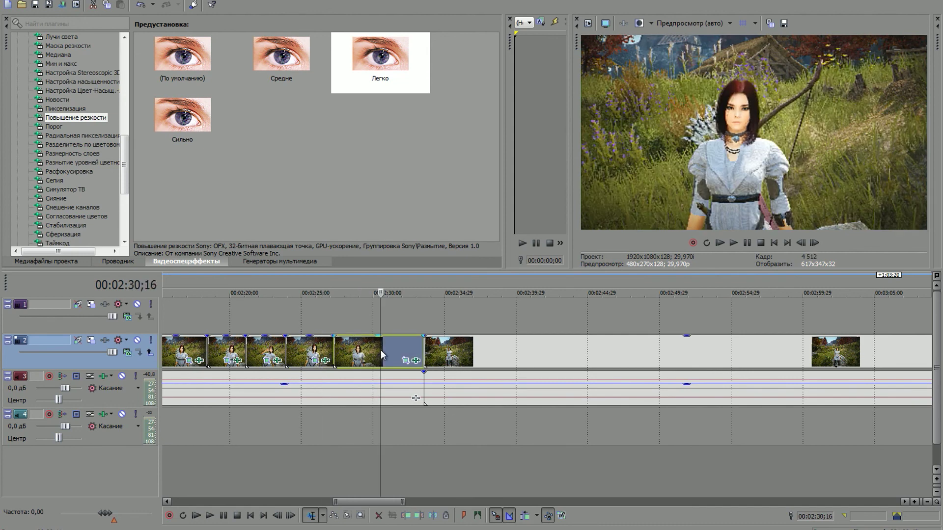
drag(381, 350, 378, 350)
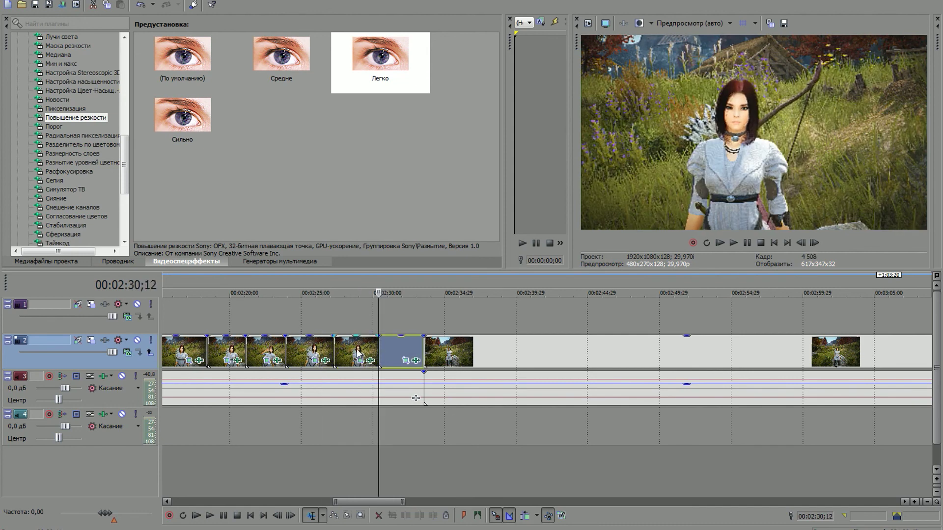
- Crop the segment between 00:02:27;08 and 00:02:30;12 to the character's torso, about 445 by 250
click(361, 363)
click(362, 363)
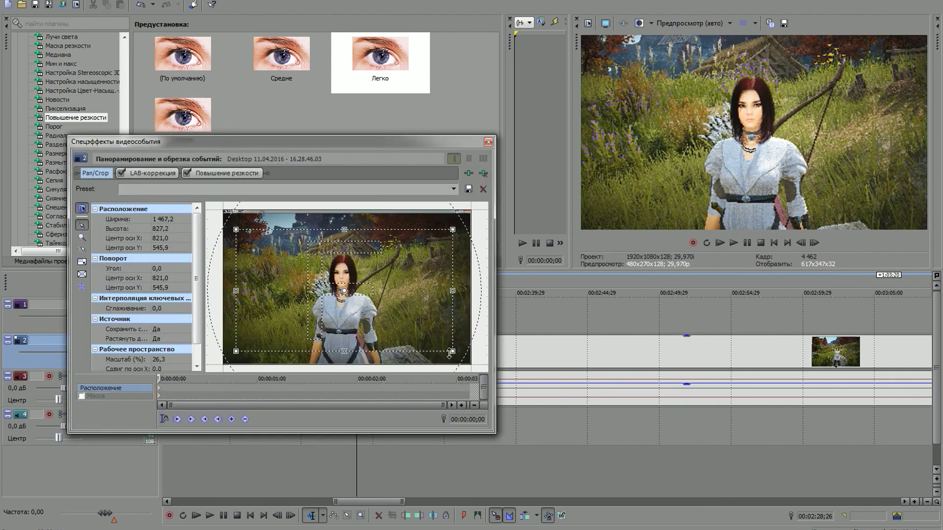
drag(451, 350, 362, 315)
click(488, 142)
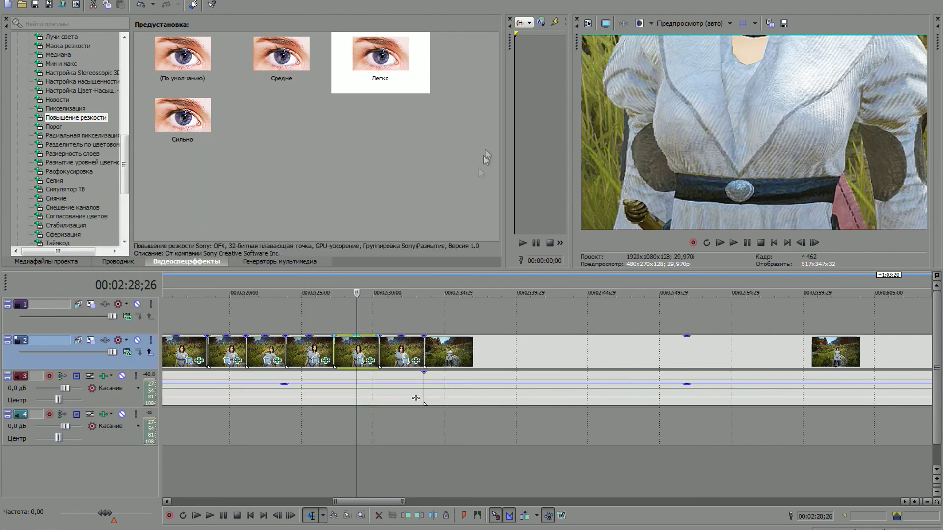
- Crop the segment starting at 00:02:30;12 tightly to the character's face, about 255 by 143, centred at about 853, 451
click(404, 360)
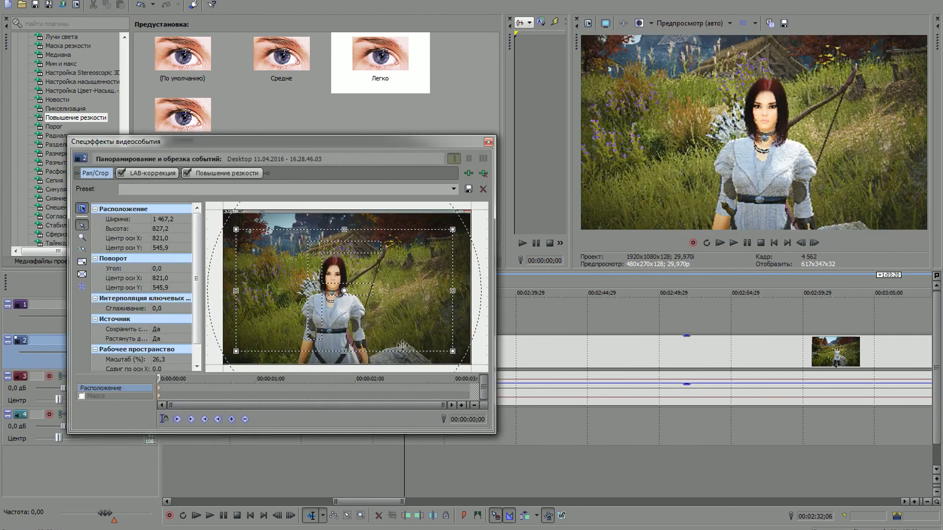
drag(453, 352, 352, 271)
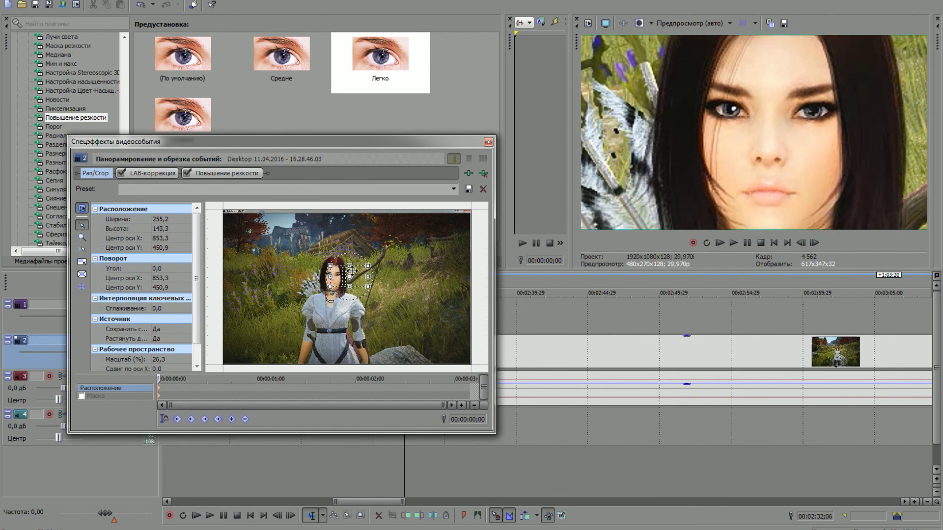
click(488, 142)
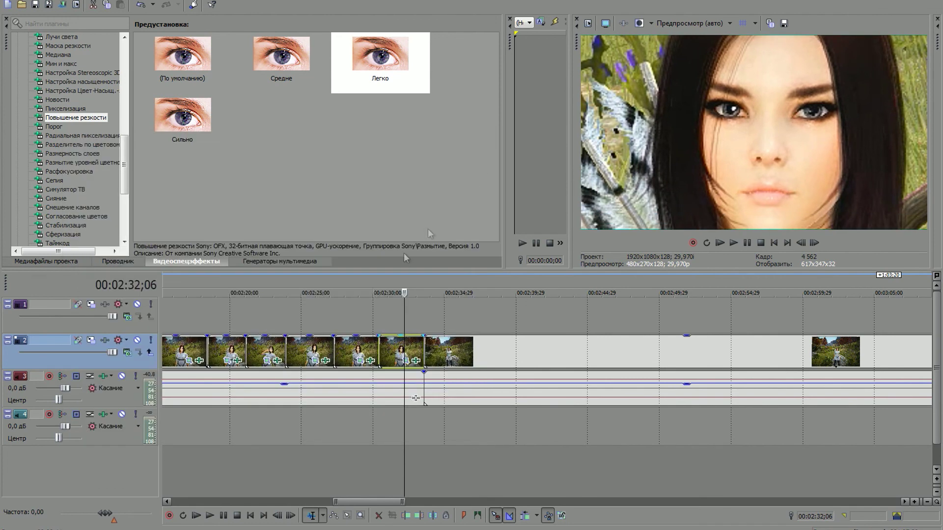
- Play the cropped close-up segments from 00:02:18;13 to check the sequence of framings
drag(335, 501, 321, 502)
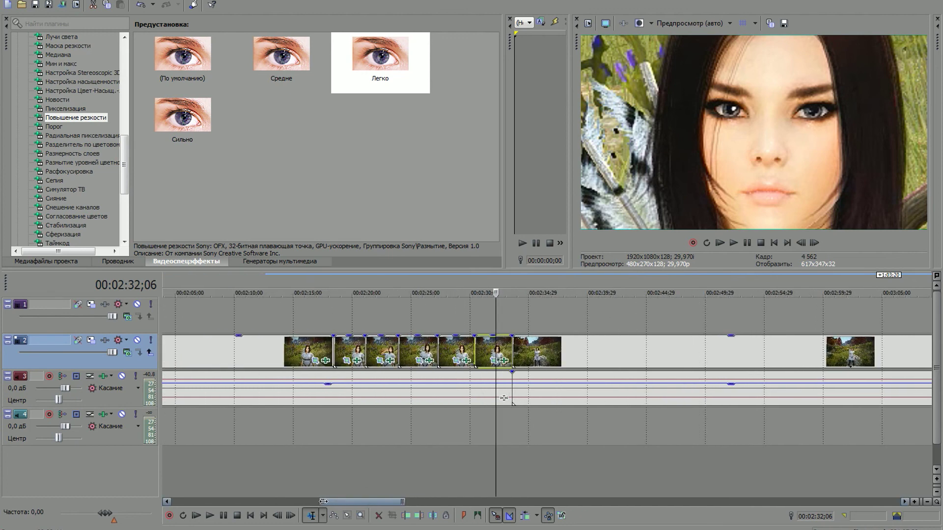
click(332, 330)
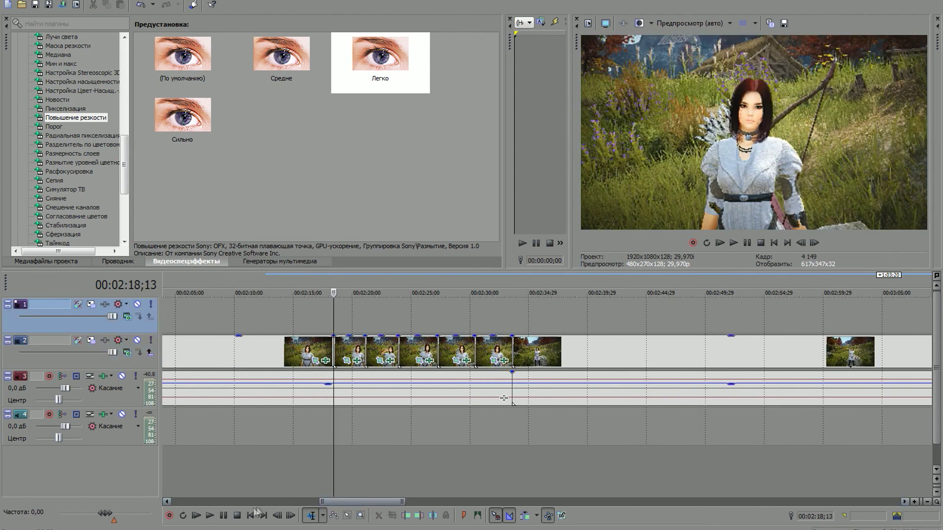
click(210, 516)
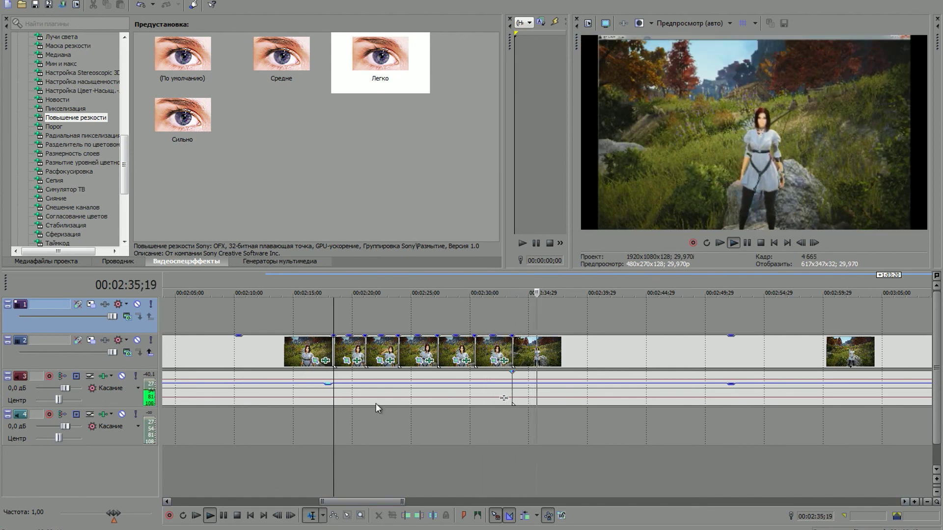
click(237, 518)
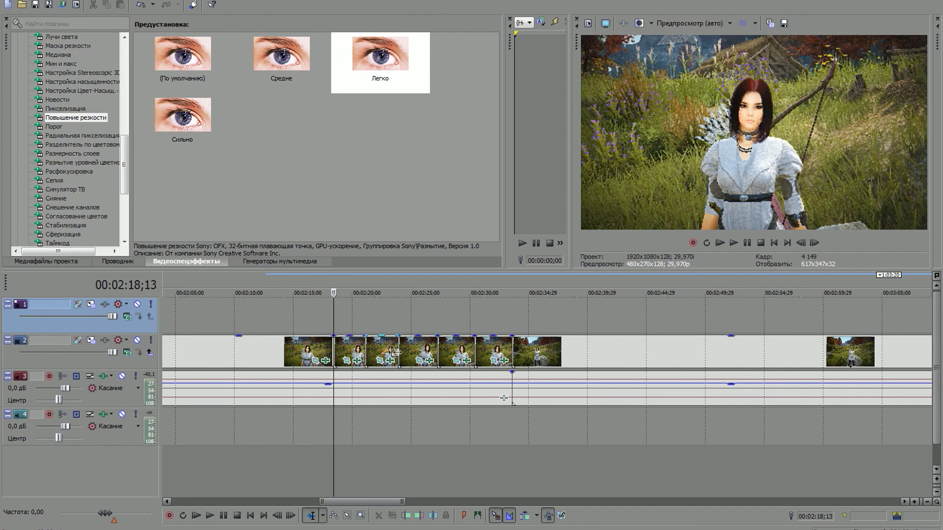
- Move the crop of the segment before 00:02:30;12 onto the background building, centred at about 356, 208
click(467, 354)
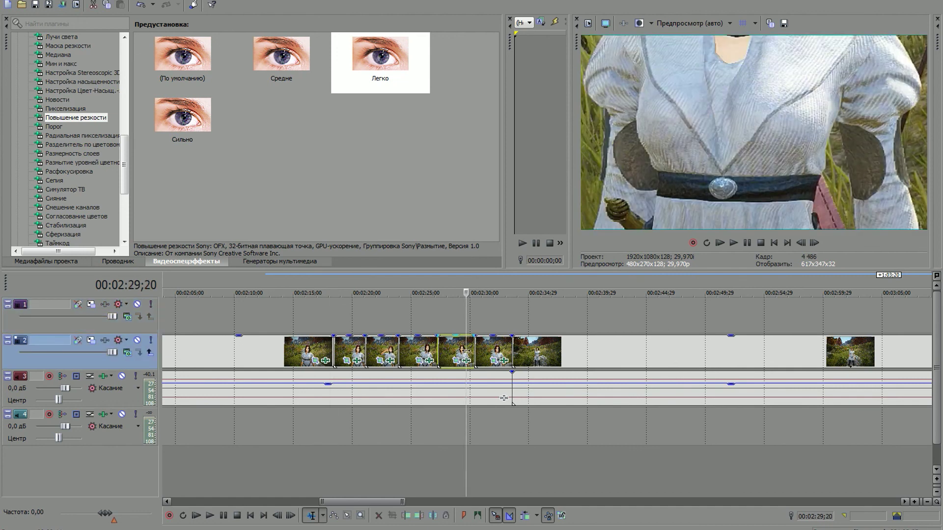
click(456, 362)
drag(352, 324, 286, 242)
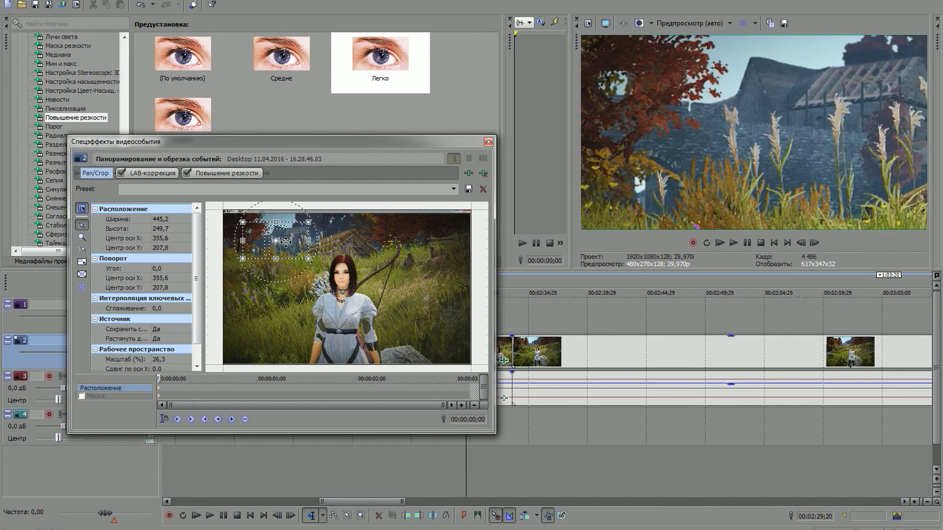
click(488, 142)
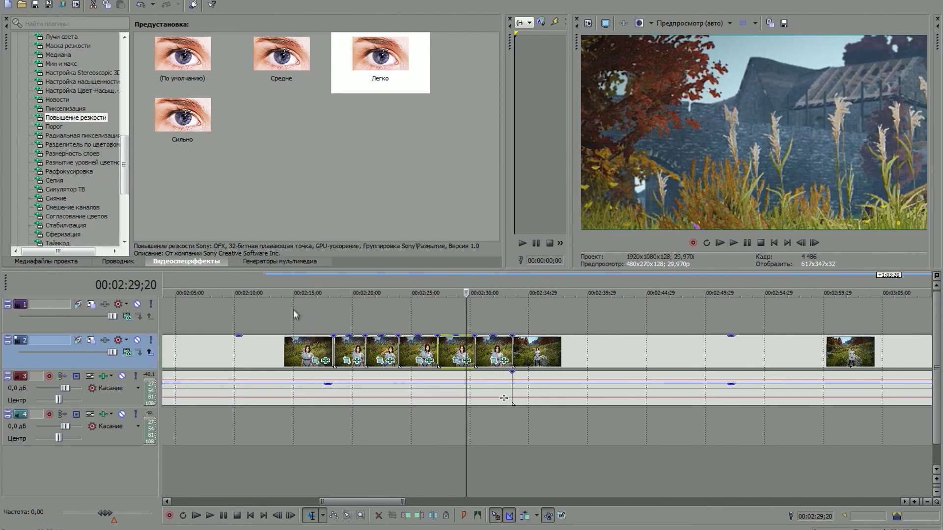
- Play the close-up sequence from 00:02:17;10 to check the reframed background shot
click(322, 328)
click(210, 516)
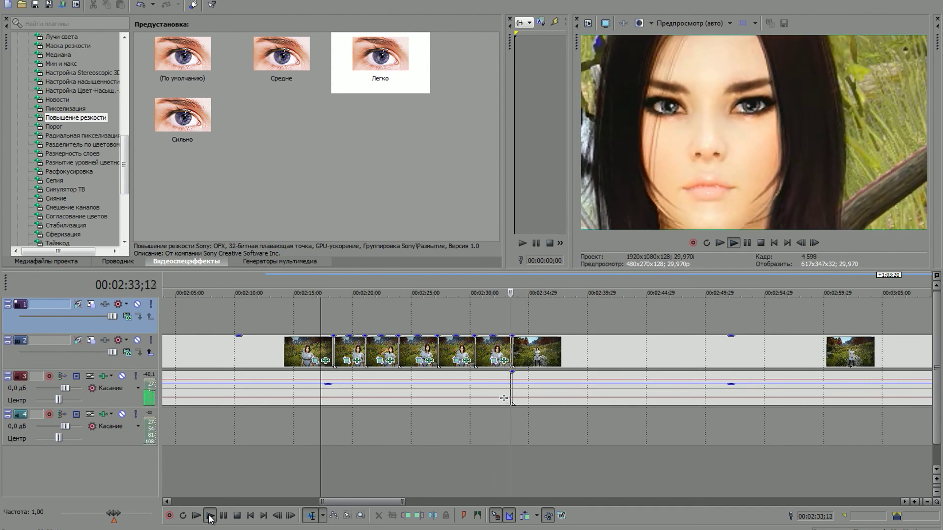
click(237, 516)
- Extend the starts of the close-up segments over their preceding segments to make crossfades of about 1 second
click(423, 350)
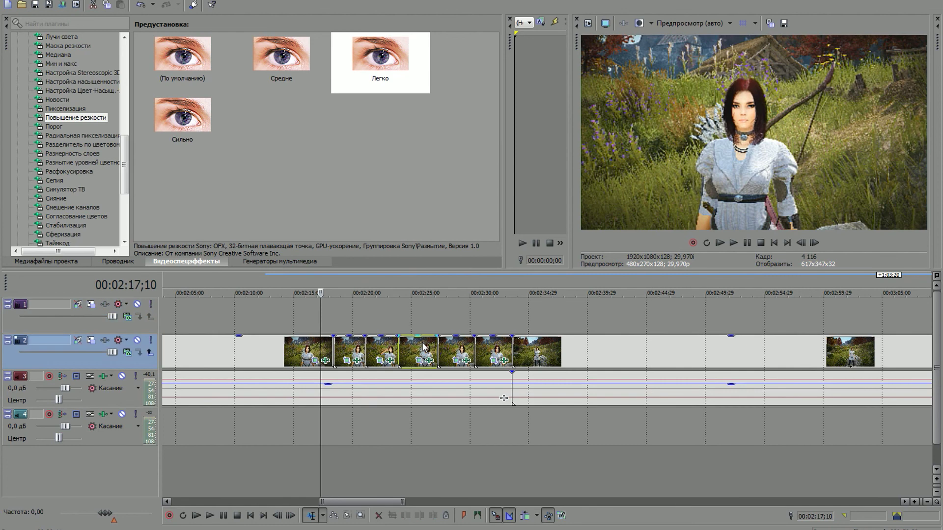
click(451, 350)
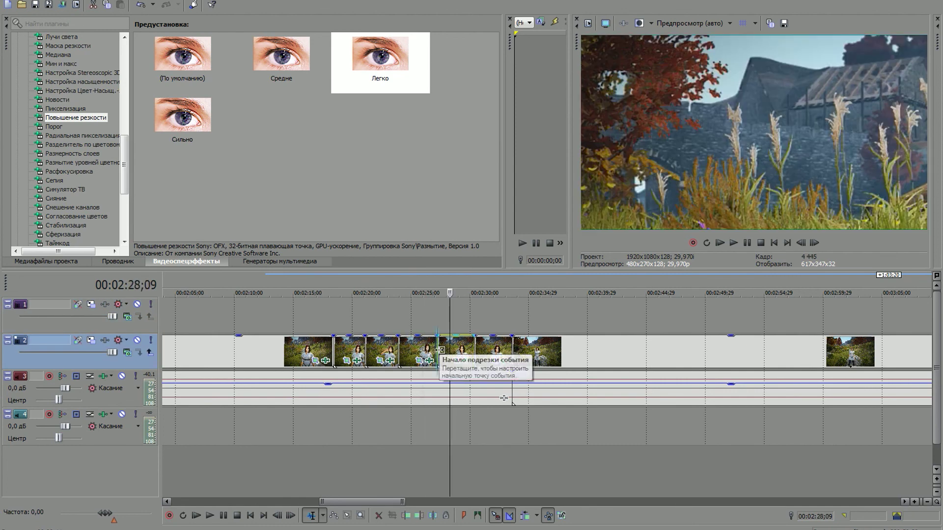
drag(439, 351, 306, 353)
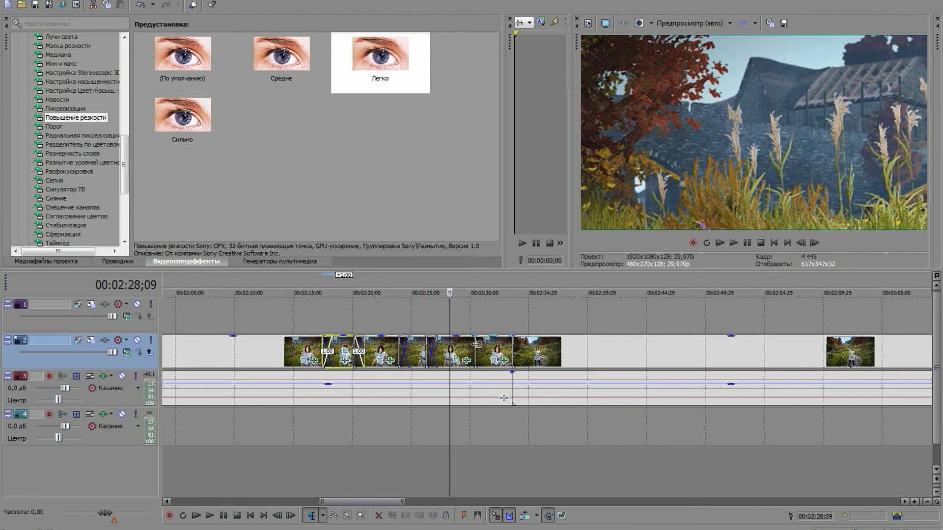
drag(477, 348, 470, 351)
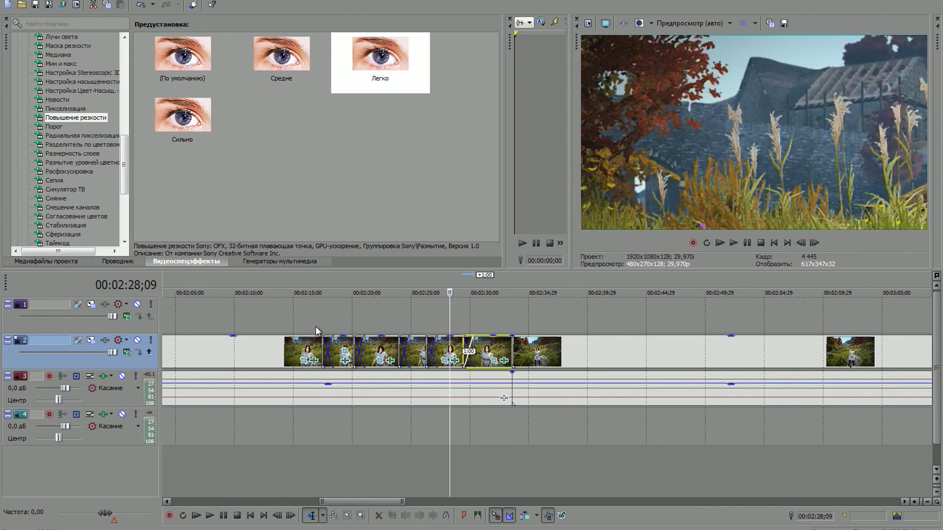
- Play the close-up sequence from just before its first crossfade to check the transitions
click(324, 326)
click(210, 515)
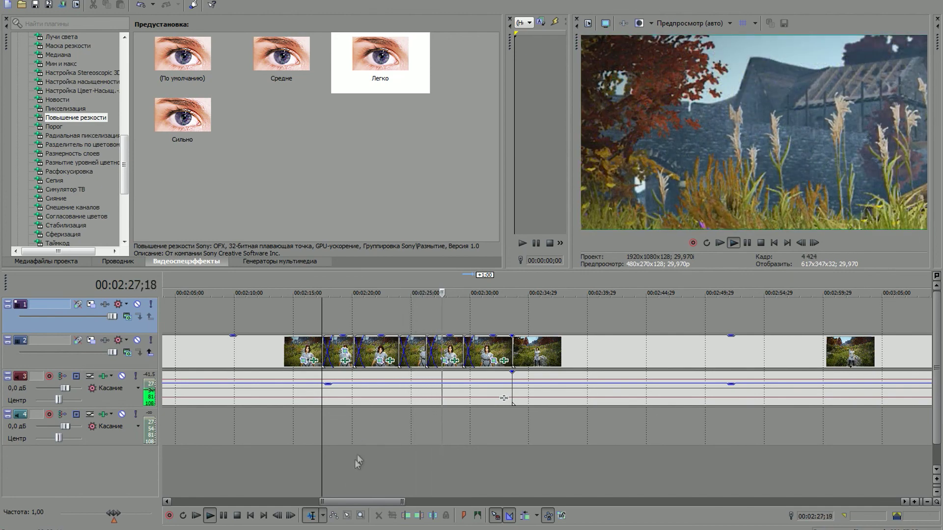
click(210, 515)
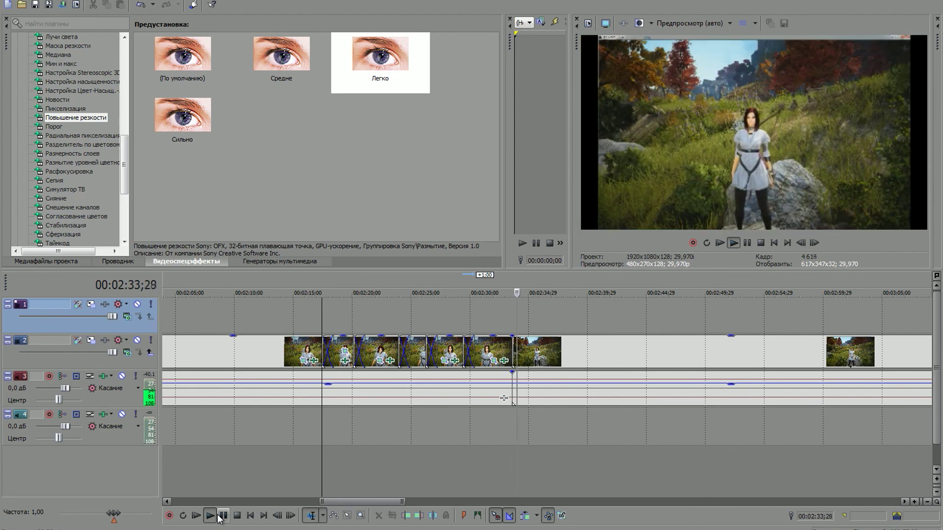
click(237, 516)
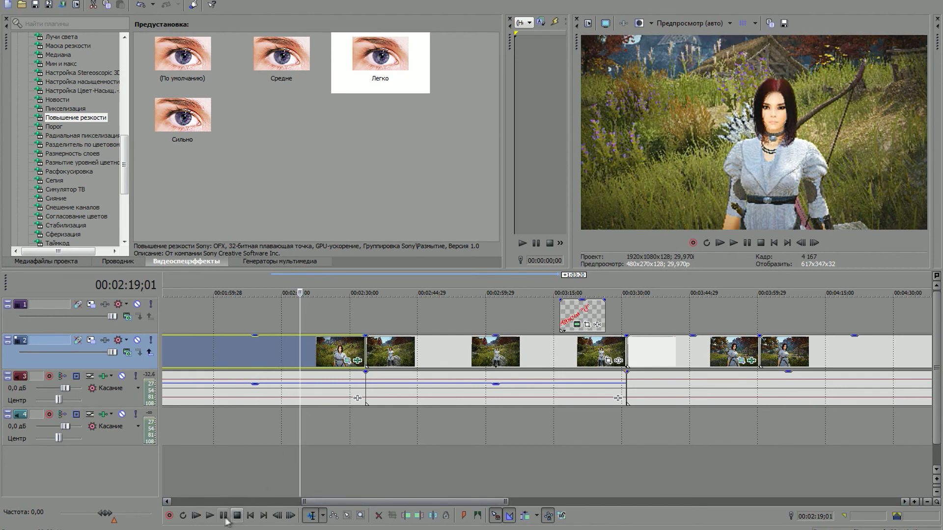
- Preview the character close-up footage from 00:02:19;01
click(210, 516)
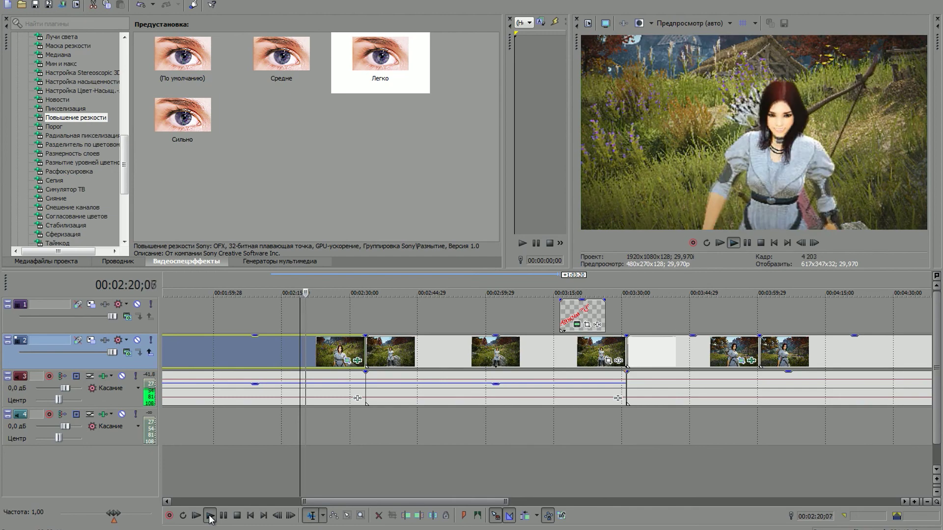